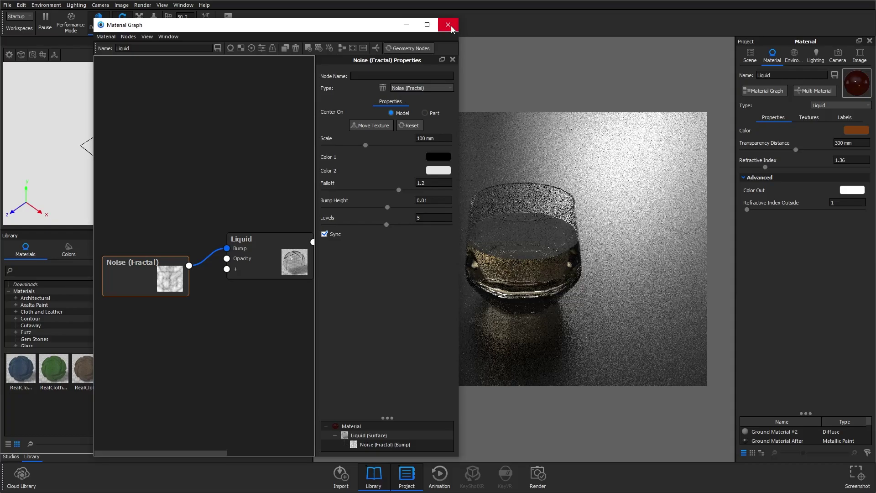
Step: Inspect the material graph of the ground plane, then close it
double_click(658, 160)
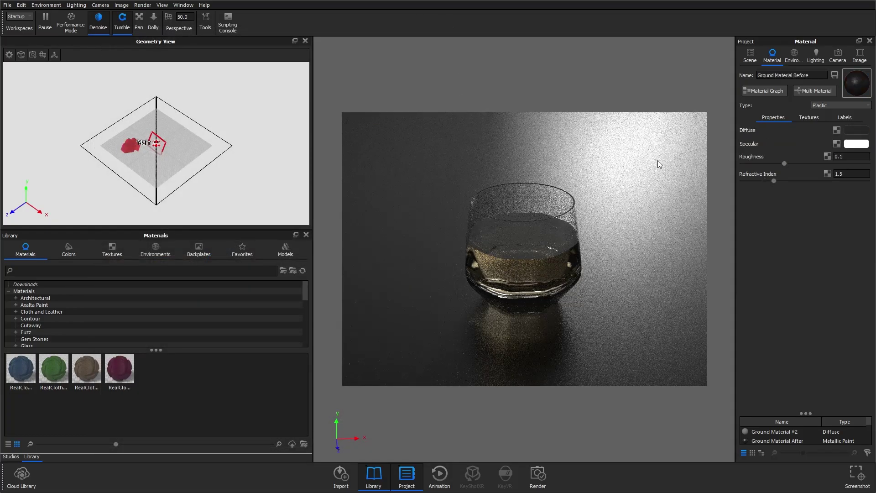
left_click(768, 91)
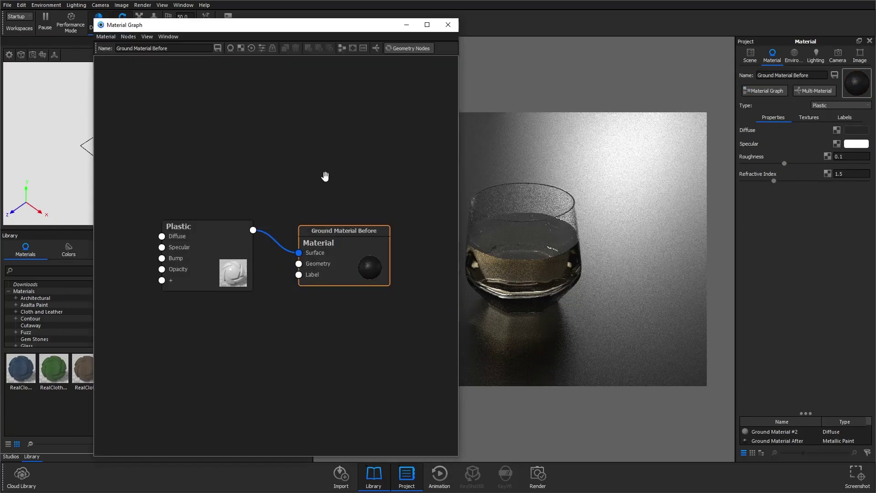
left_click(457, 25)
Step: Switch the environment's Key and Highlight 1 lights off and on again to compare their effect on the scene
left_click(793, 62)
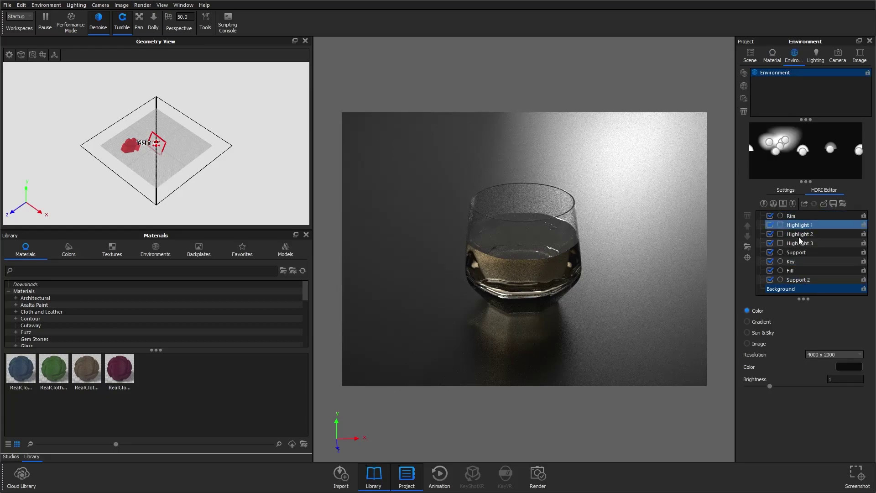
left_click(768, 261)
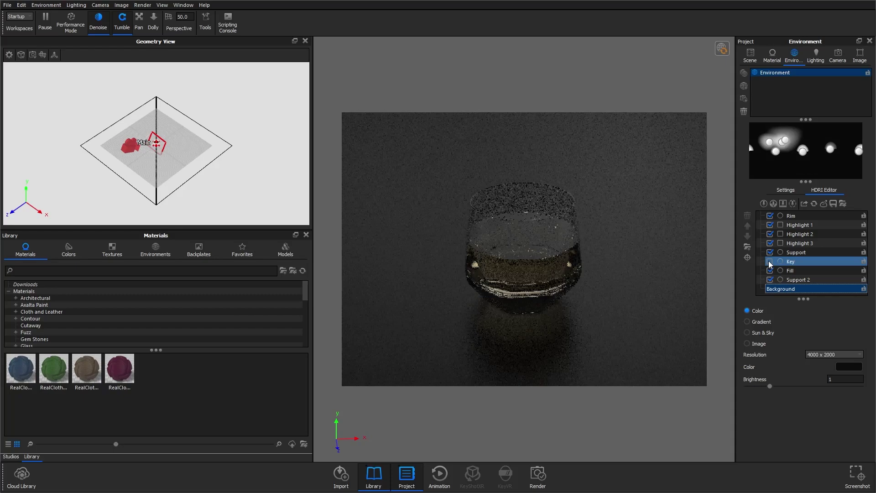
left_click(769, 261)
left_click(770, 224)
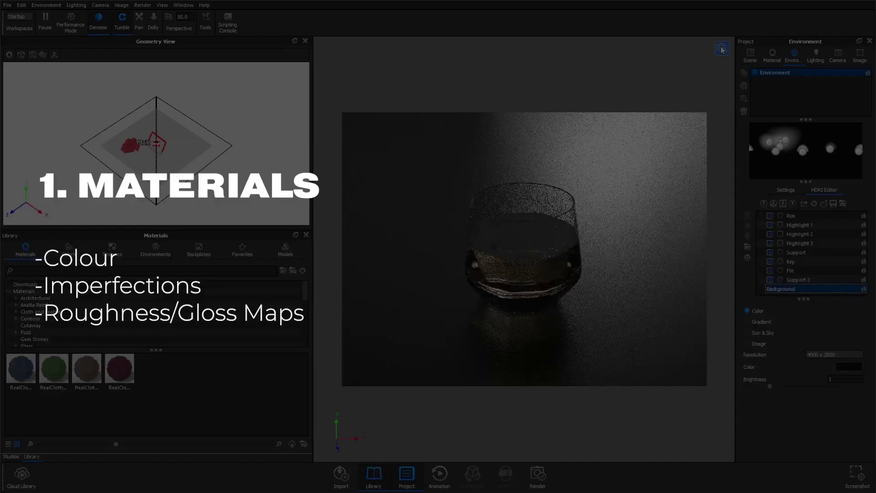
Step: Review the project's lighting settings, the Main camera's settings and the scene's model list
left_click(817, 58)
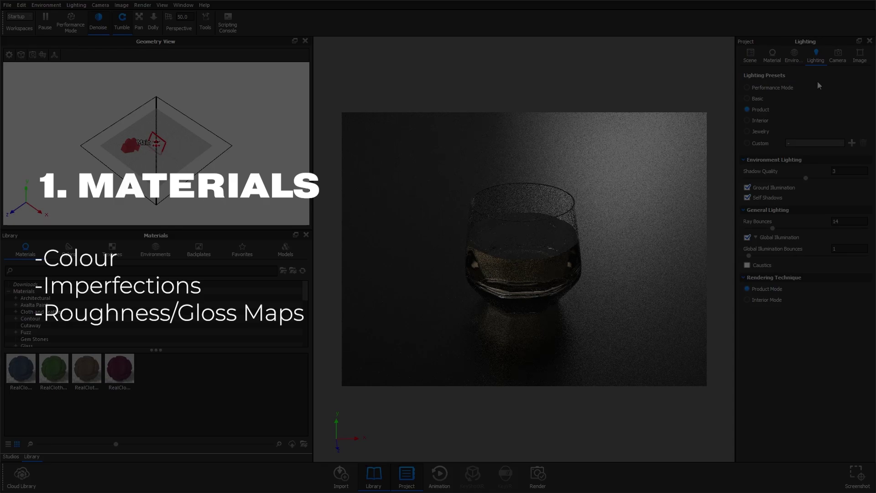
left_click(833, 59)
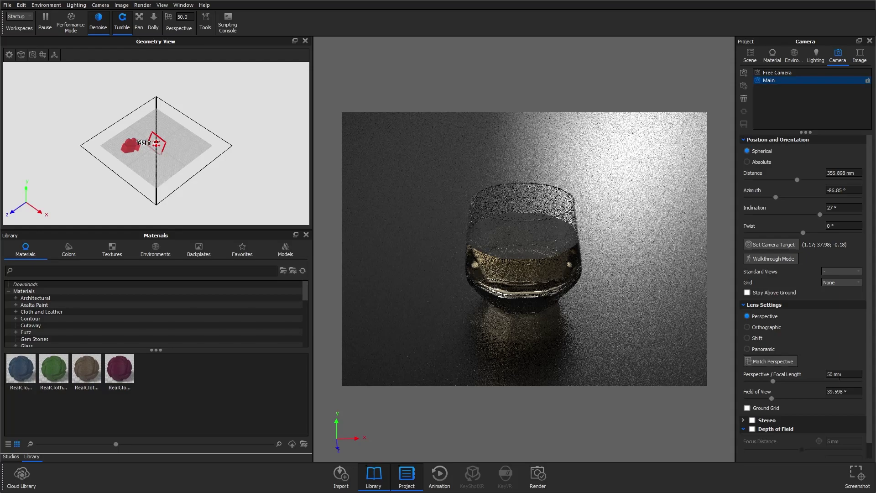
left_click(816, 55)
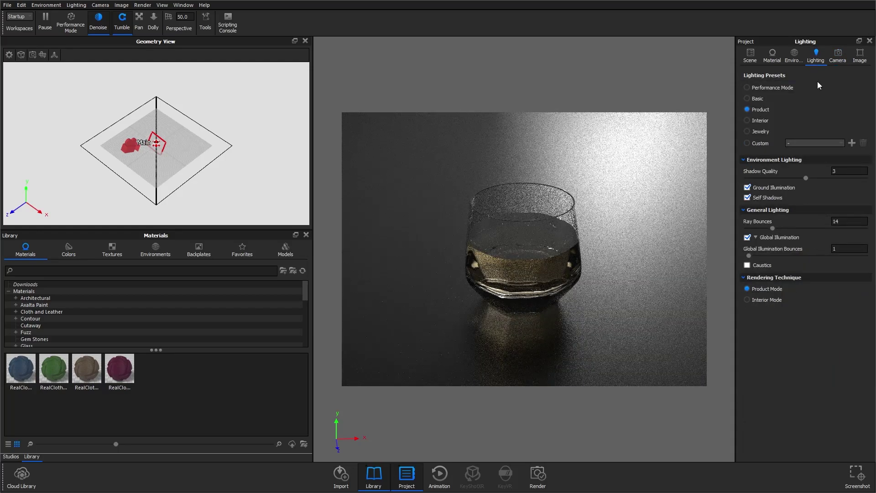
left_click(838, 55)
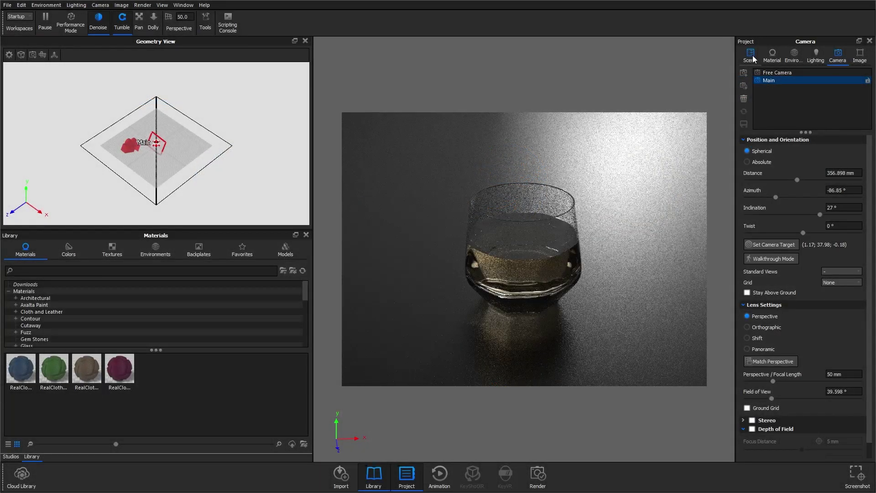
left_click(752, 57)
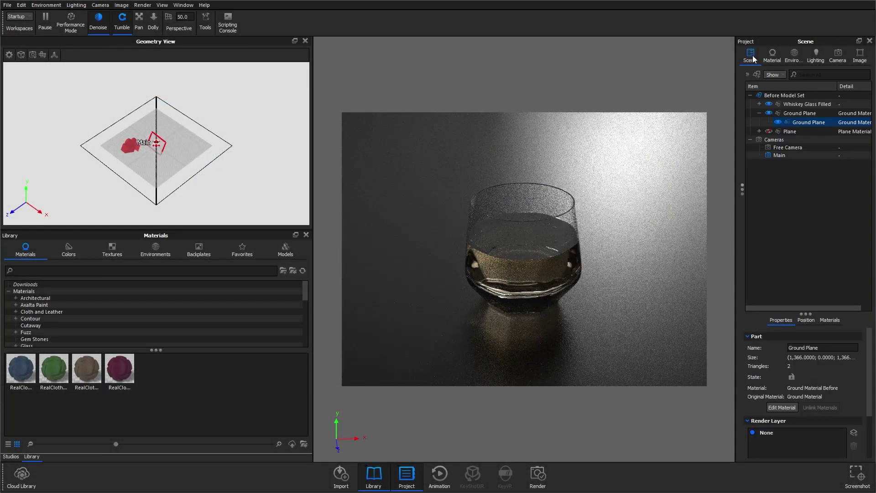
Step: Open the ground plane's material graph and change the surface's material type from Plastic to Metallic Paint
double_click(384, 261)
left_click(763, 90)
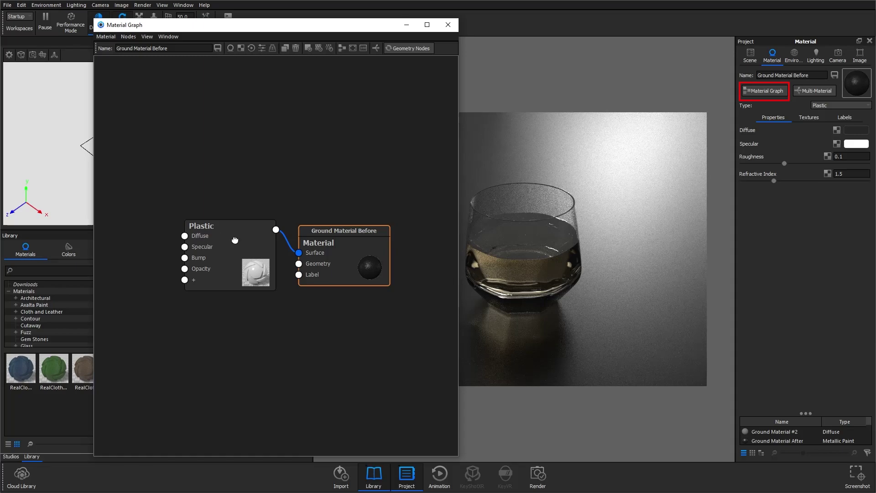
double_click(235, 240)
left_click(428, 88)
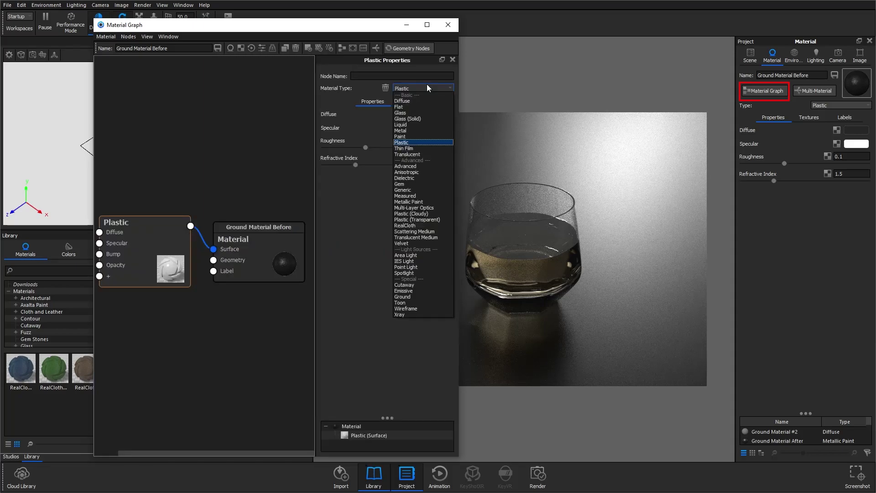
left_click(413, 201)
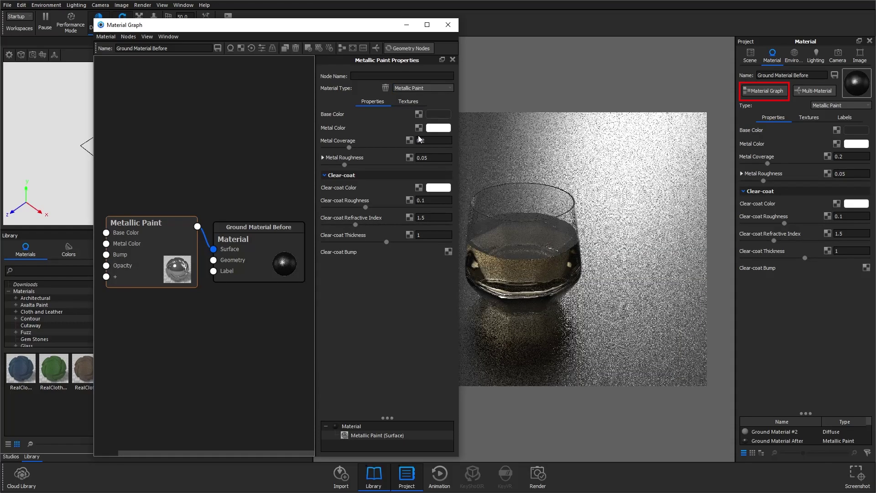
Step: Set the Metallic Paint's metal color to light grey and its metal coverage to 0.398
left_click(438, 128)
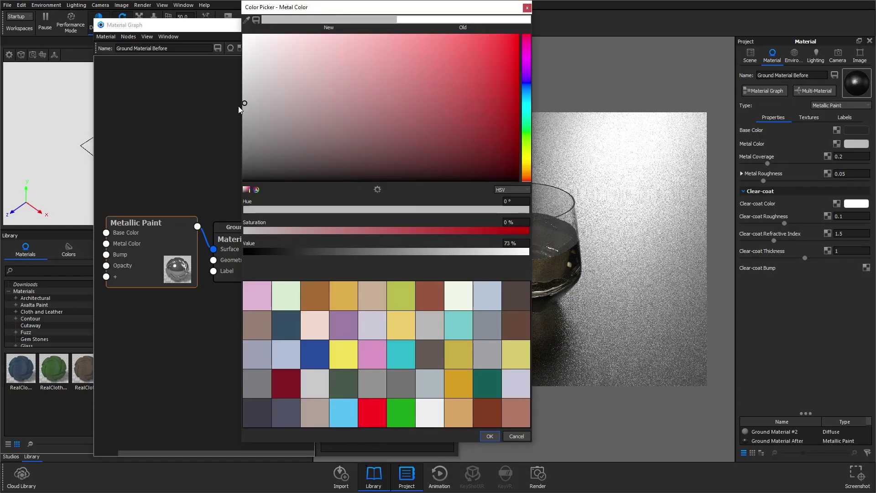
left_click(401, 379)
left_click(490, 436)
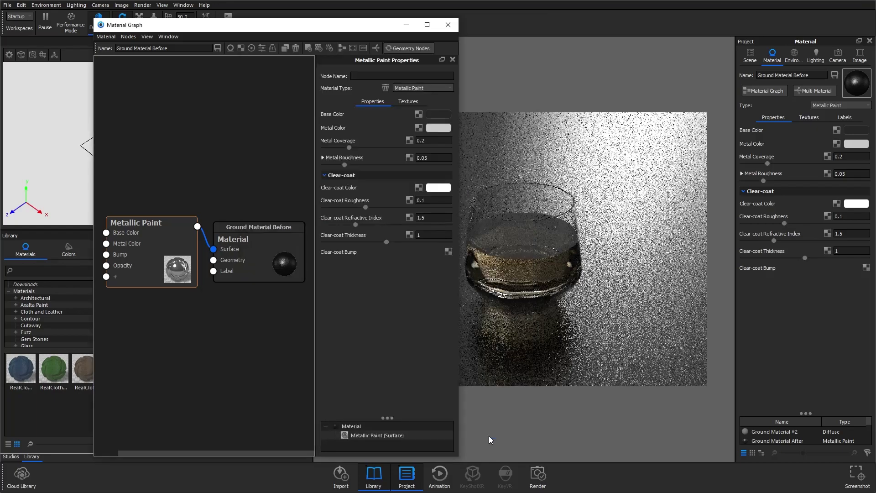
left_click_drag(349, 147, 374, 149)
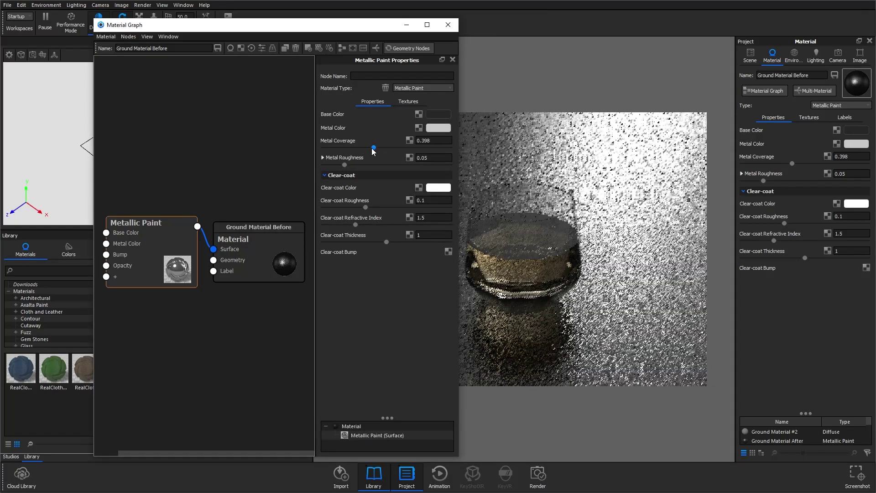
Step: Add the dull_ceramic_1262607 color map from the texture library to the material graph and place it above the Metallic Paint node
left_click_drag(353, 26, 401, 25)
left_click(73, 256)
left_click(40, 258)
left_click(112, 250)
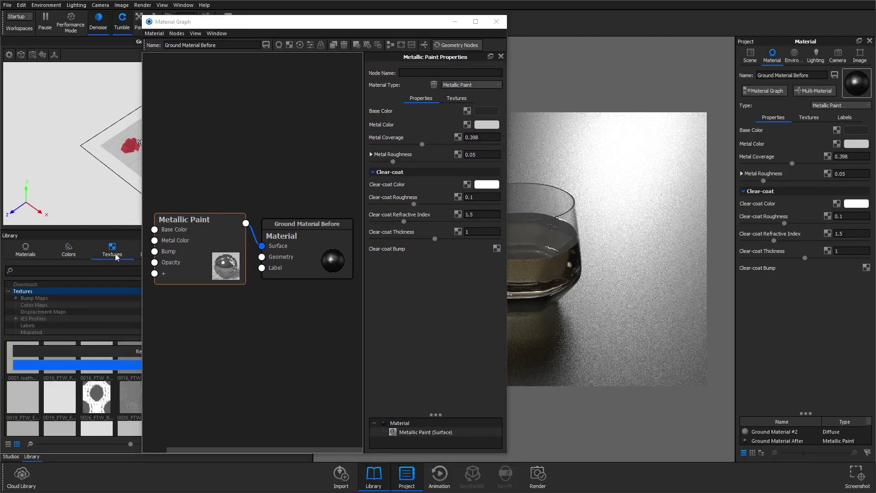
left_click(36, 305)
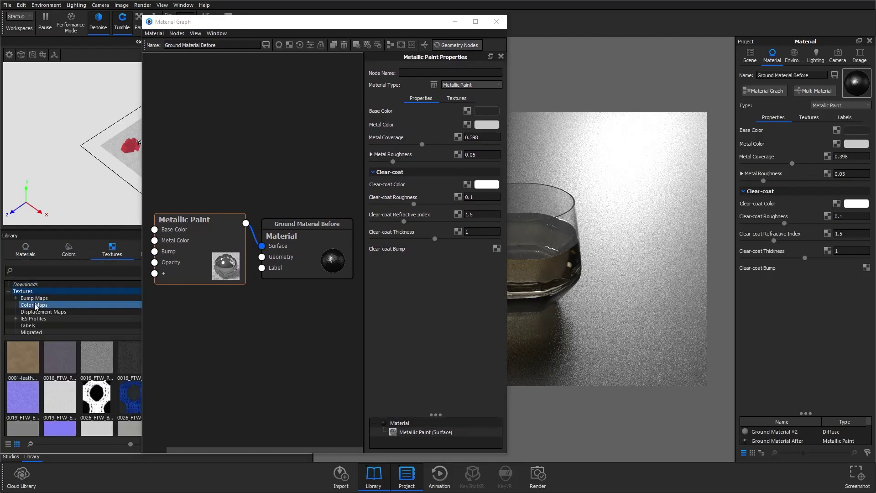
left_click(59, 401)
left_click_drag(59, 406, 189, 140)
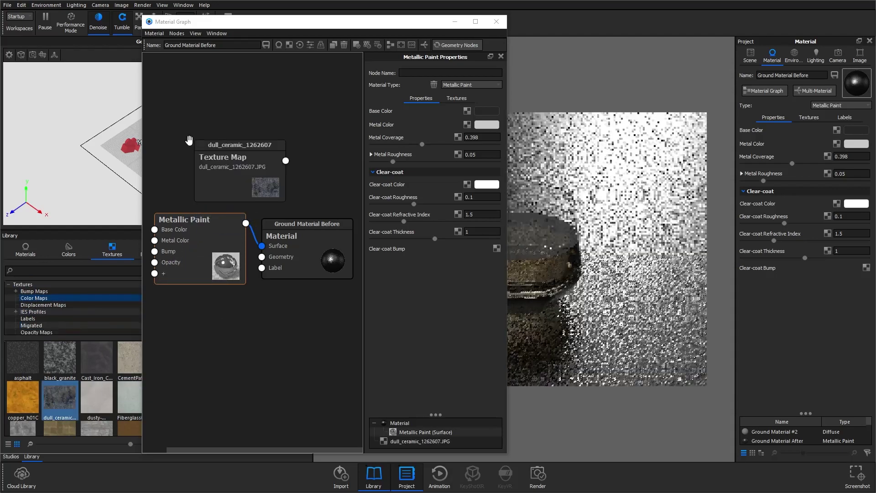
left_click_drag(318, 23, 175, 27)
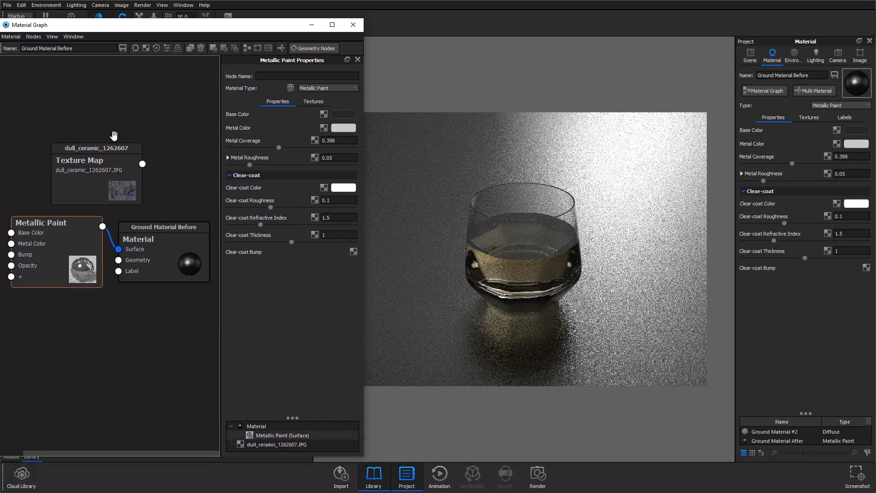
left_click_drag(107, 178, 73, 175)
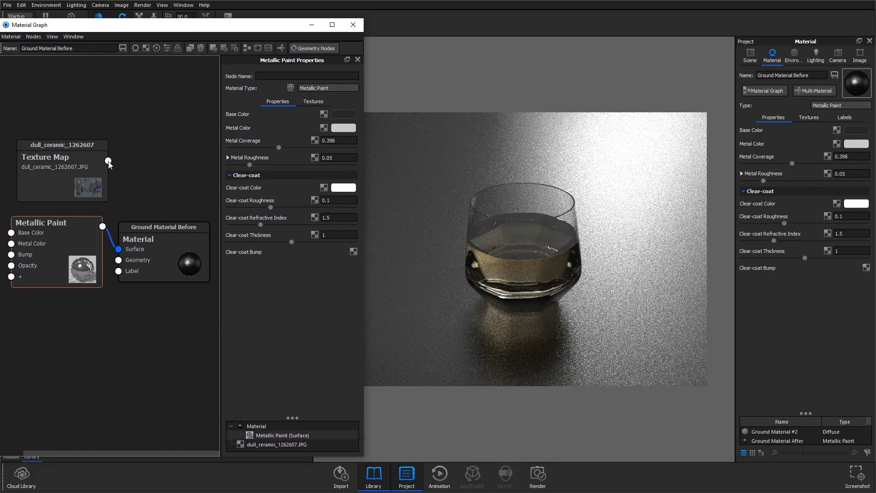
Step: Preview the texture map's color on the ground and set the map's width to 400 mm
left_click(91, 169)
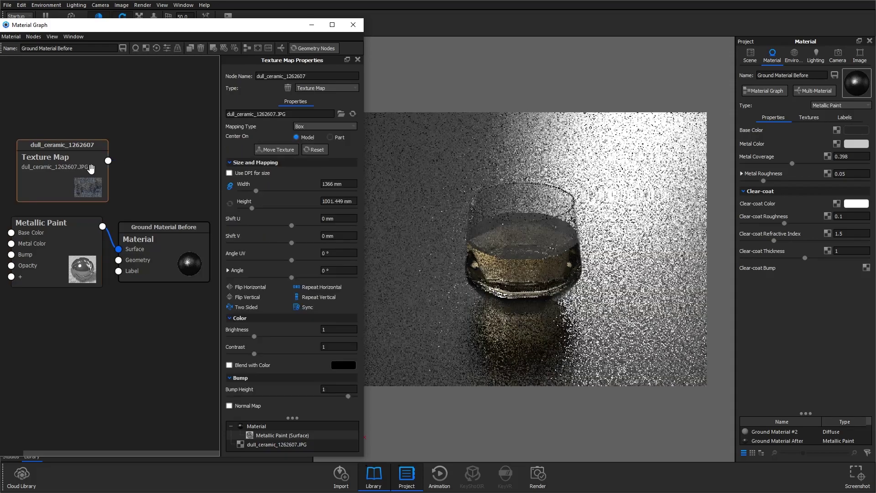
key("c")
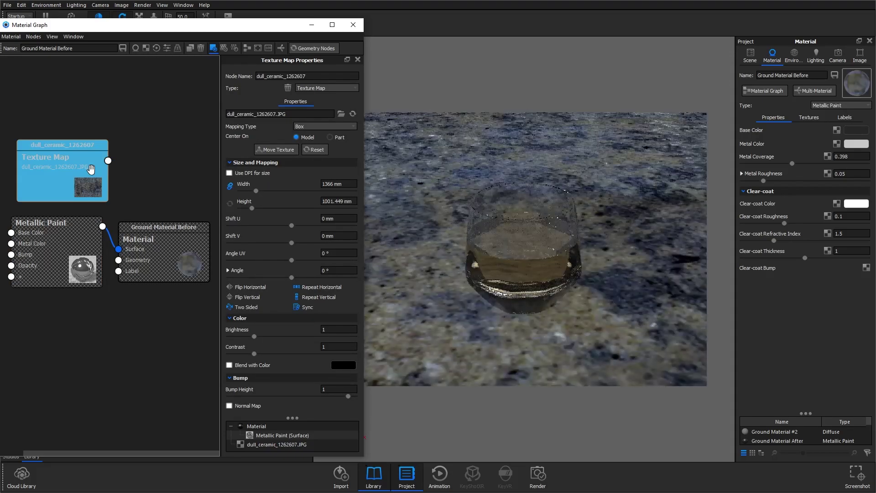
left_click_drag(257, 195, 245, 194)
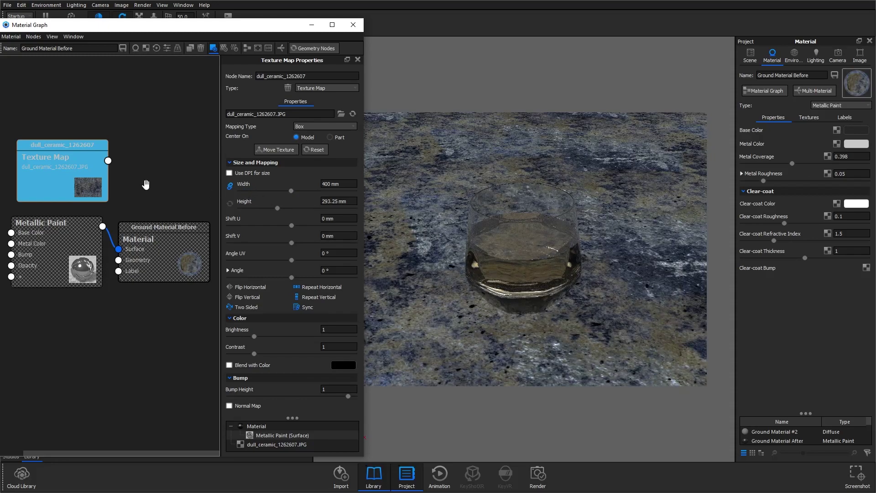
Step: End the color preview and connect the texture map to the Metallic Paint's Base Color, leaving room between the nodes
key("c")
left_click_drag(109, 161, 86, 234)
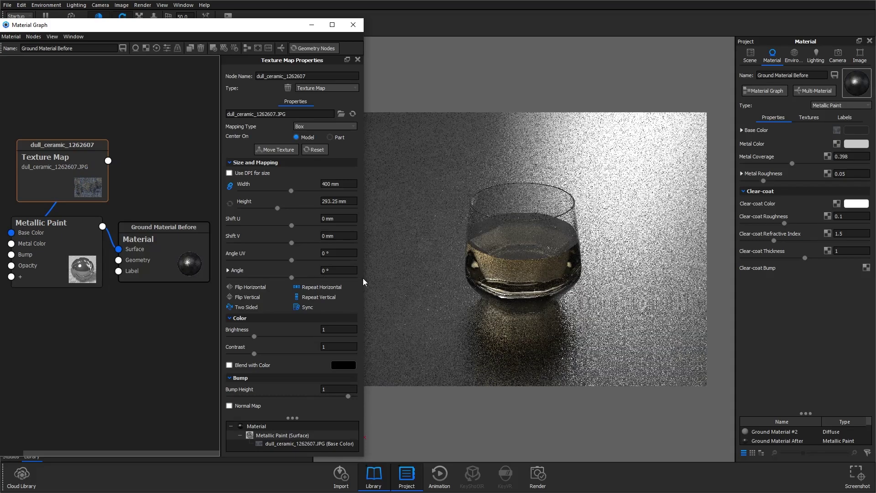
left_click_drag(364, 280, 329, 279)
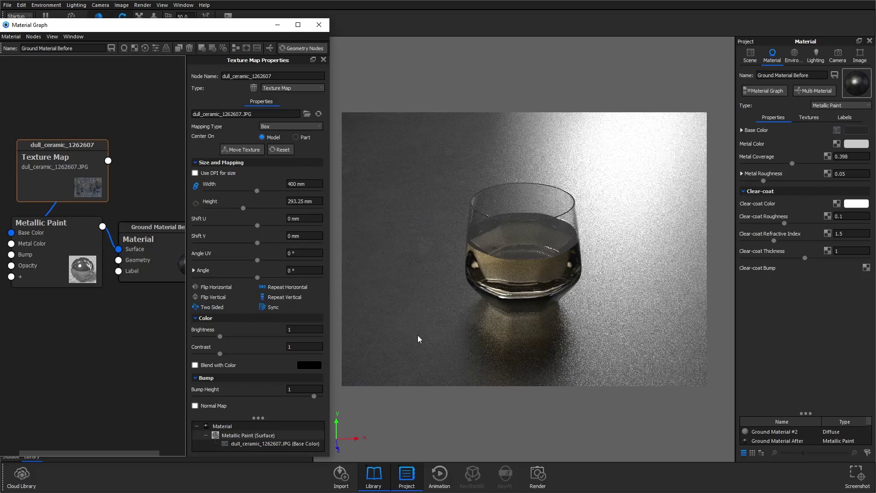
left_click_drag(57, 180, 56, 126)
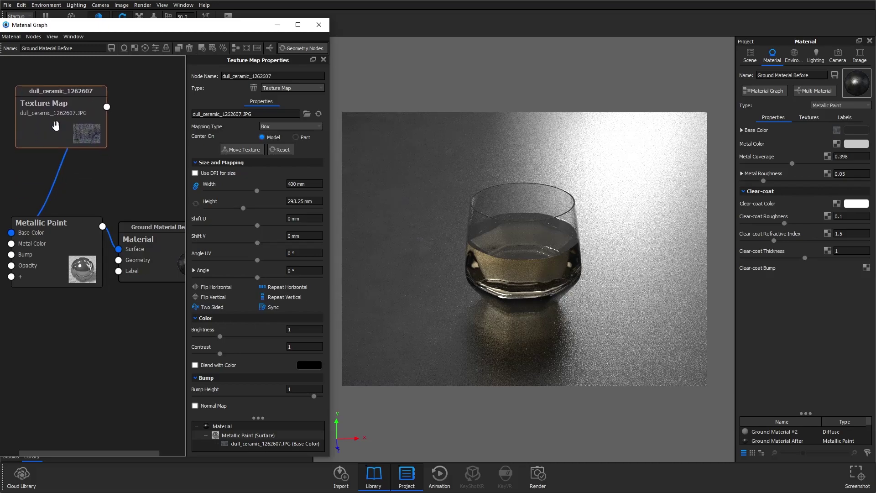
Step: Insert a Color Adjust utility between the texture map and Base Color, with its saturation set to 0.3
right_click(61, 176)
mouse_move(89, 202)
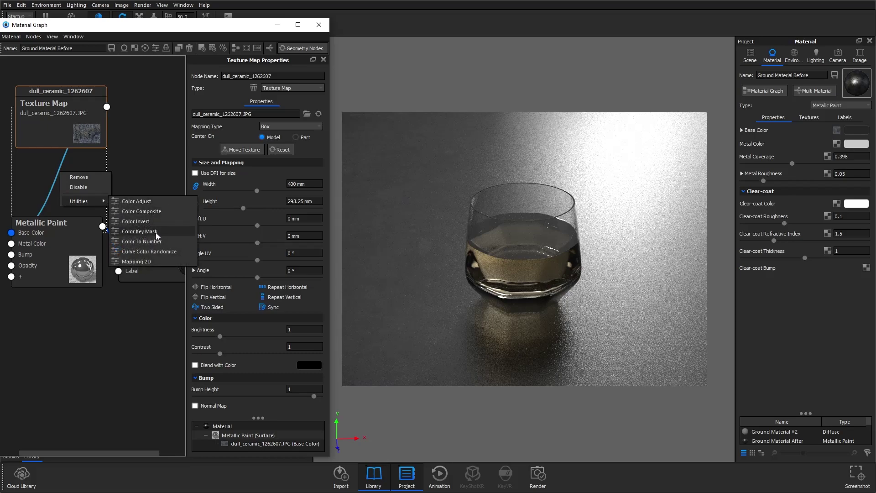
left_click(159, 201)
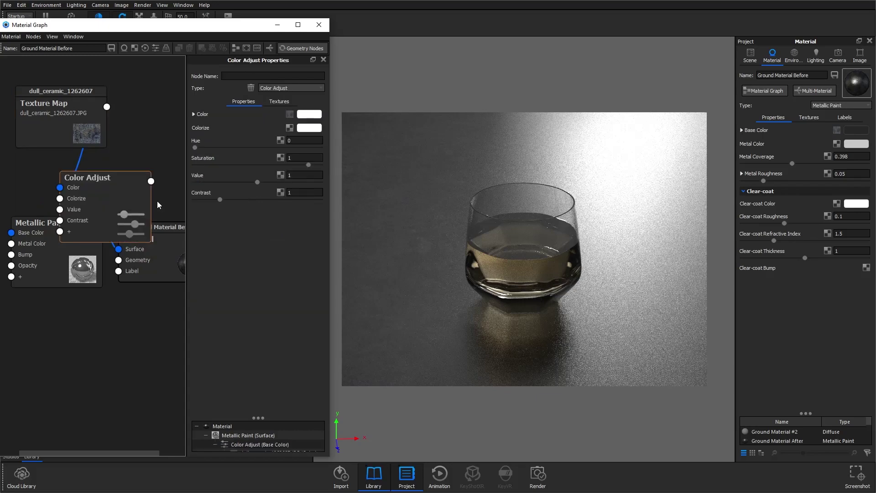
left_click_drag(104, 195, 89, 178)
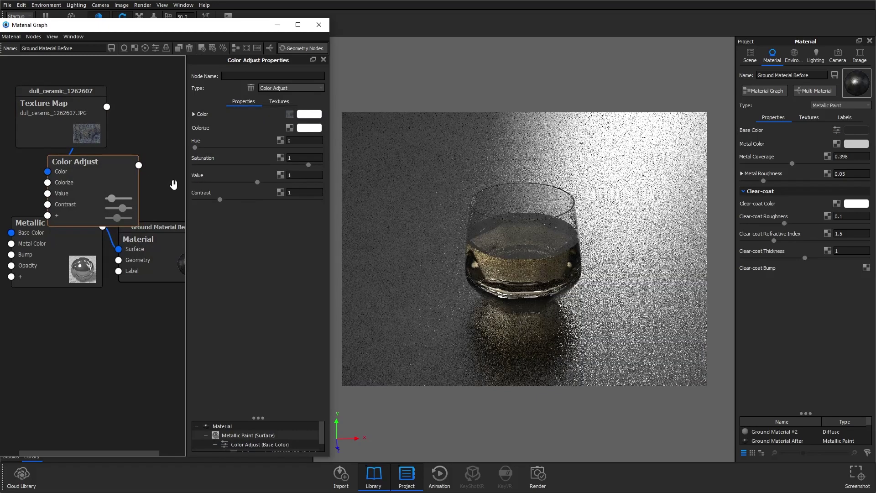
double_click(304, 158)
type("0.3")
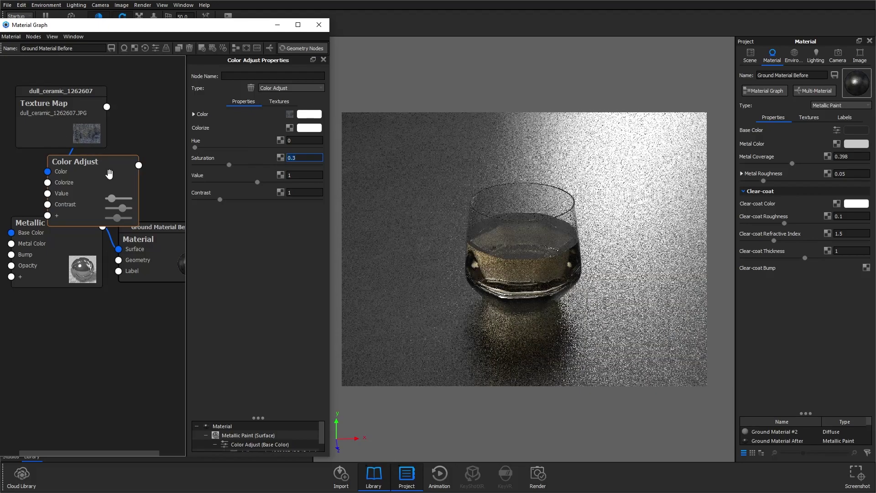
Step: Tidy the material graph by automatically aligning its nodes and widen the graph window
left_click_drag(76, 136, 70, 109)
left_click_drag(108, 184, 114, 159)
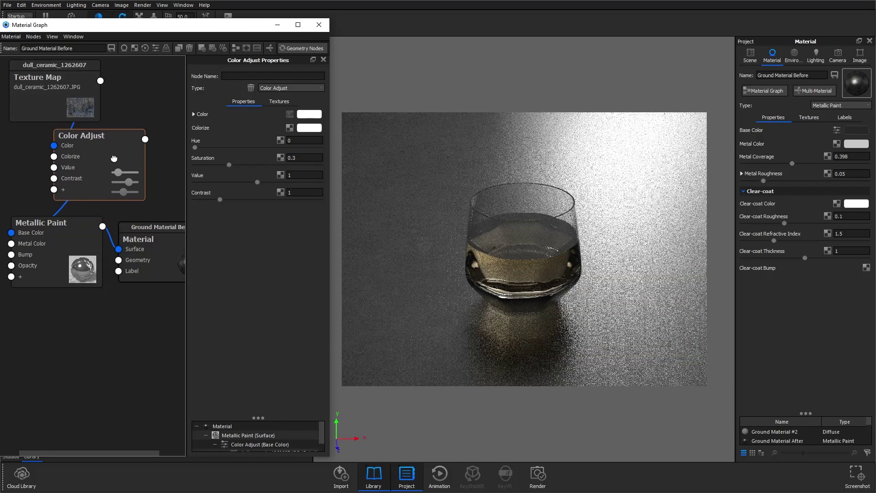
left_click(236, 48)
left_click_drag(329, 180, 378, 180)
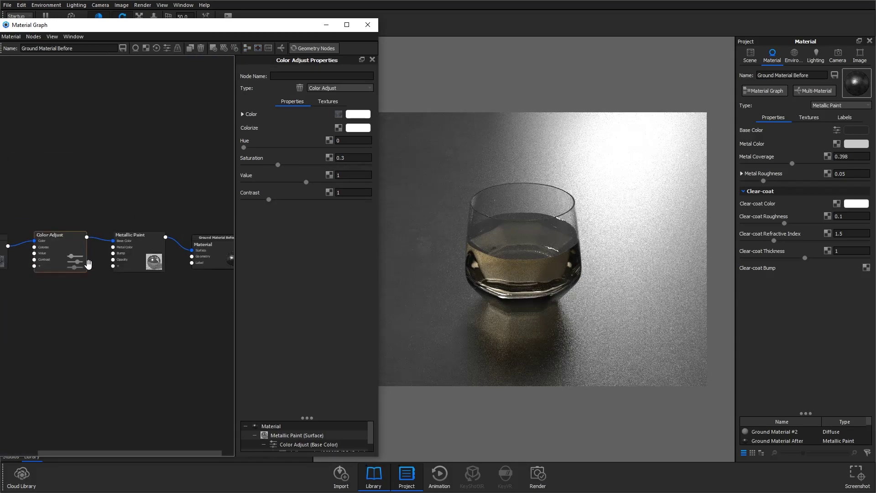
Step: Connect the texture map to the Metallic Paint's Bump input and open the texture map's properties
scroll(88, 263, "up", 2)
left_click_drag(77, 299, 113, 307)
mouse_move(59, 240)
left_mouse_down()
mouse_move(117, 265)
mouse_move(158, 254)
left_mouse_up()
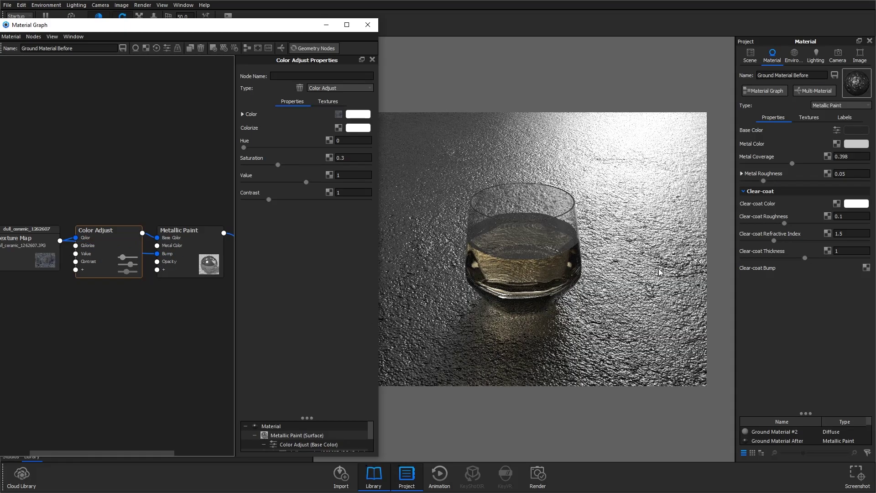
left_click(33, 252)
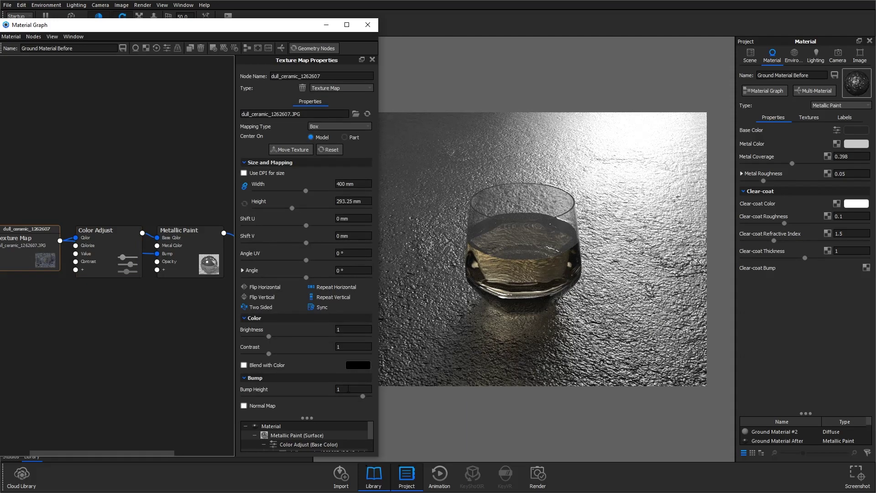
Step: Reduce the texture map's bump height, trying 0.2 and 0.1 before settling on 0.05
left_click(345, 388)
type("0.2")
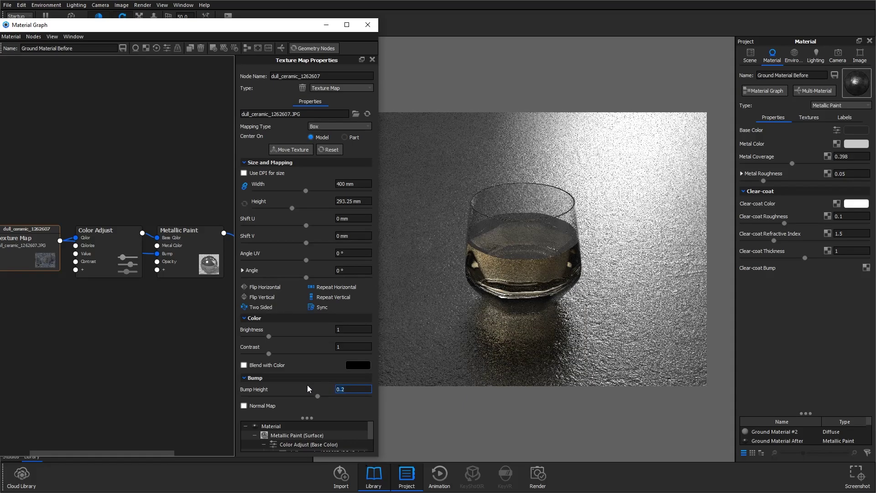
key("BackSpace")
type("1")
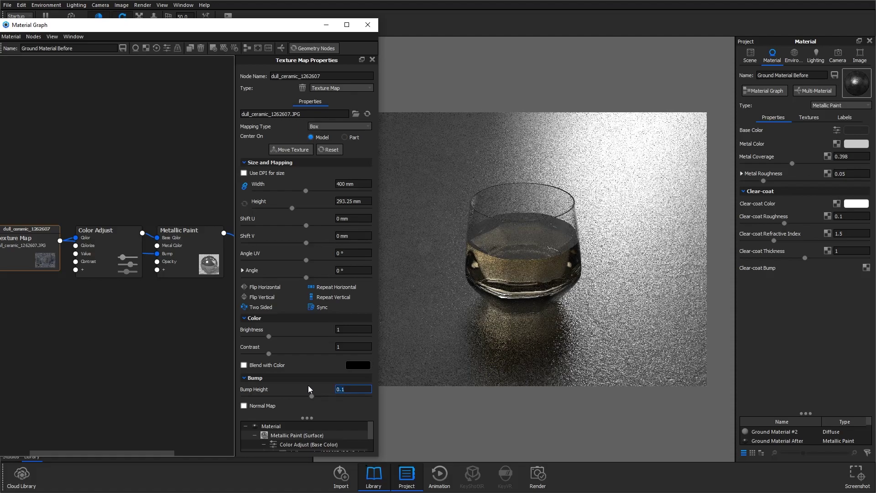
key("BackSpace")
type("05")
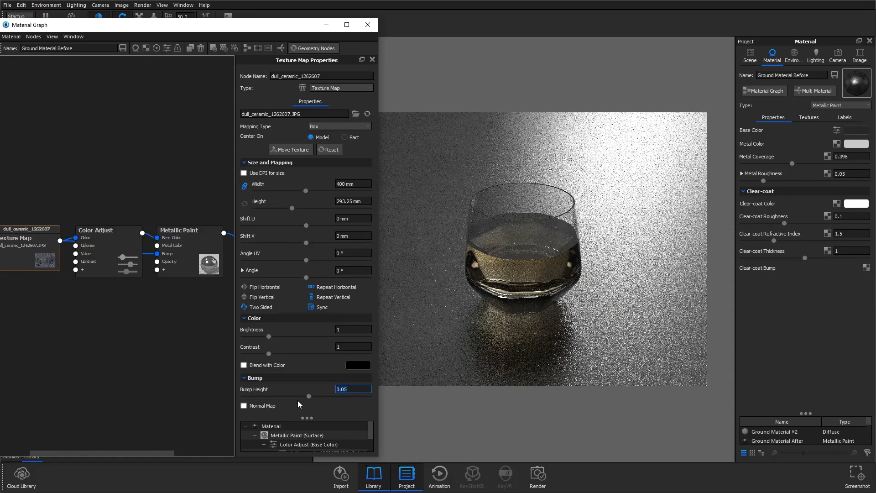
Step: Move the Color Adjust node above the other connections and link the texture map to the Metallic Paint's Metal Roughness
left_click_drag(108, 250, 109, 186)
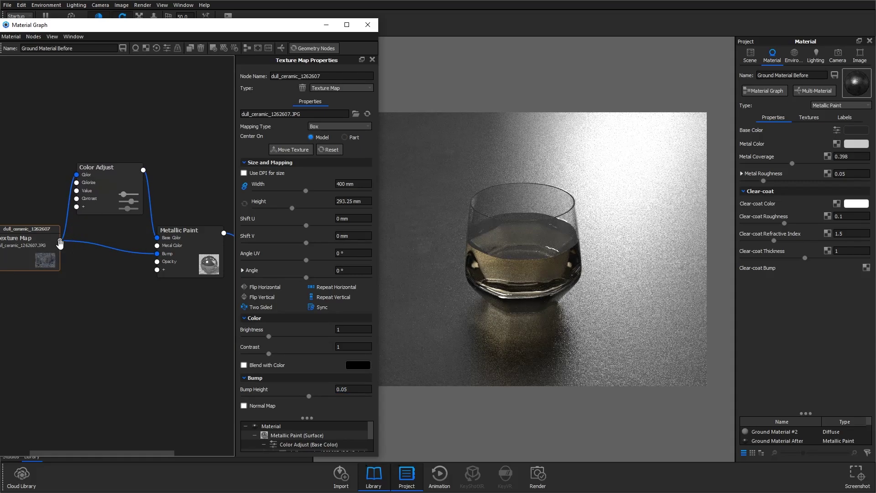
left_click_drag(59, 241, 157, 270)
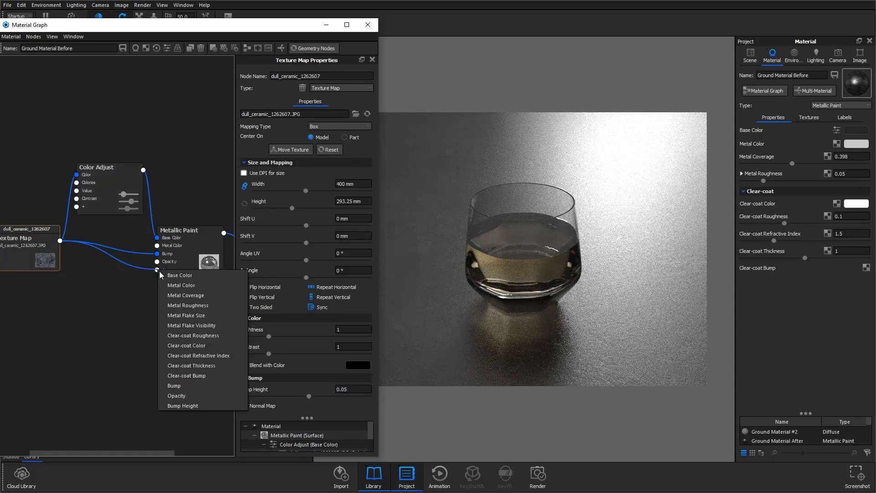
left_click(202, 305)
Step: Insert a Color To Number utility between the texture map and the Metallic Paint's Metal Roughness
right_click(110, 291)
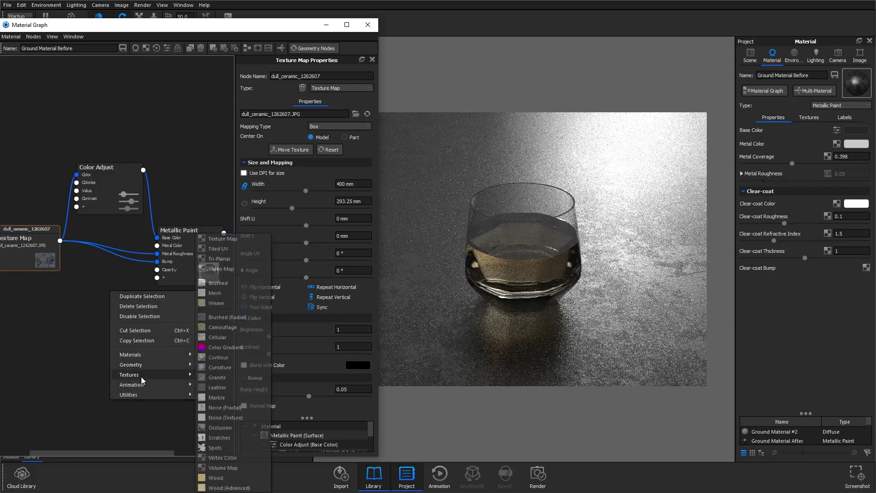
mouse_move(138, 394)
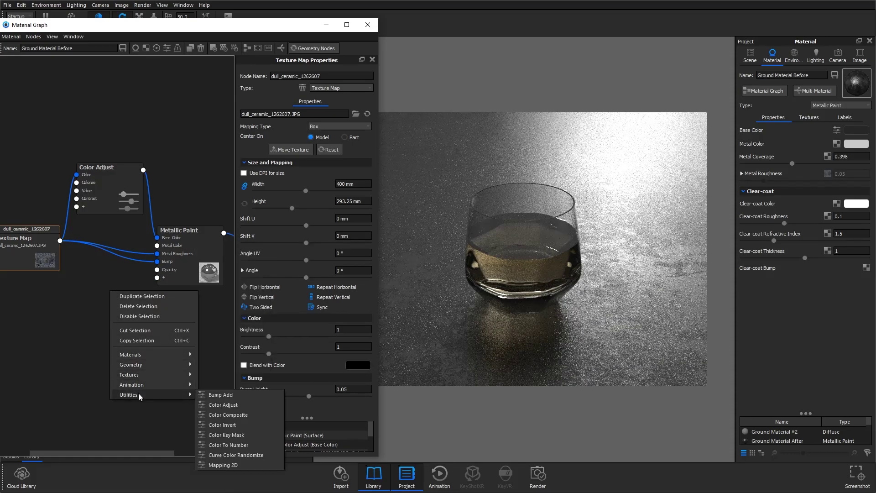
left_click(233, 445)
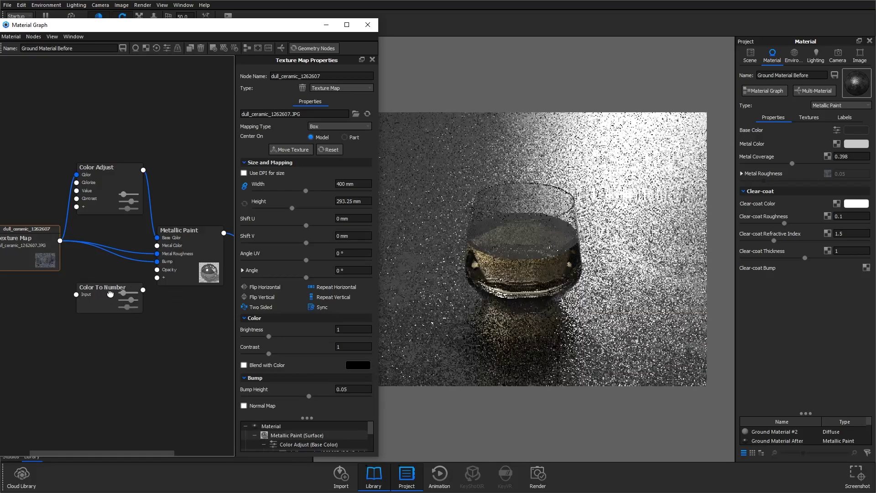
mouse_move(157, 254)
left_mouse_down()
mouse_move(87, 277)
mouse_move(76, 294)
left_mouse_up()
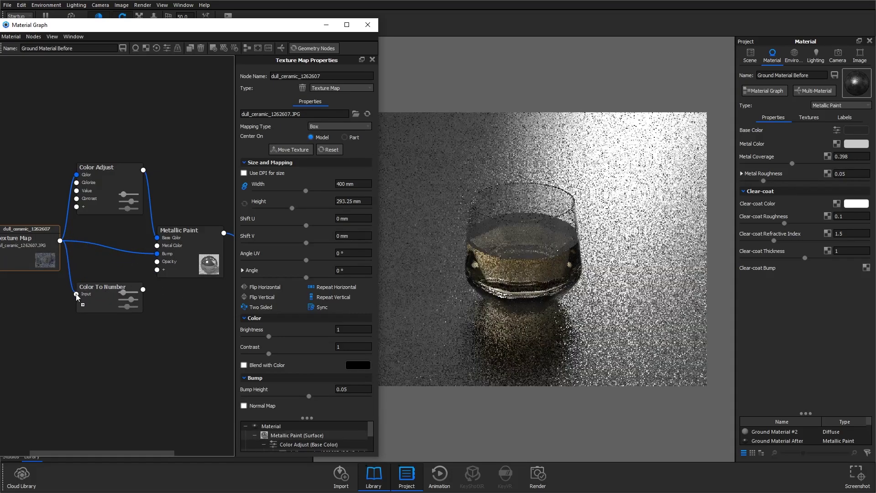
left_click_drag(143, 289, 158, 270)
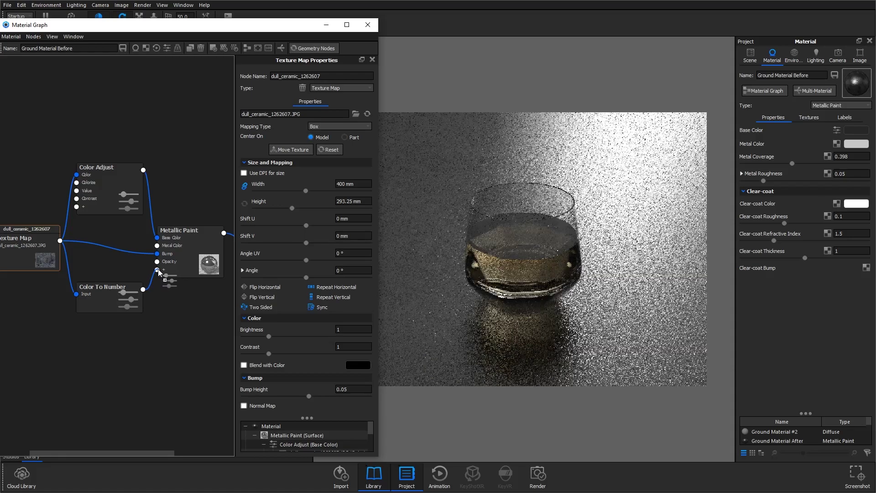
left_click(193, 298)
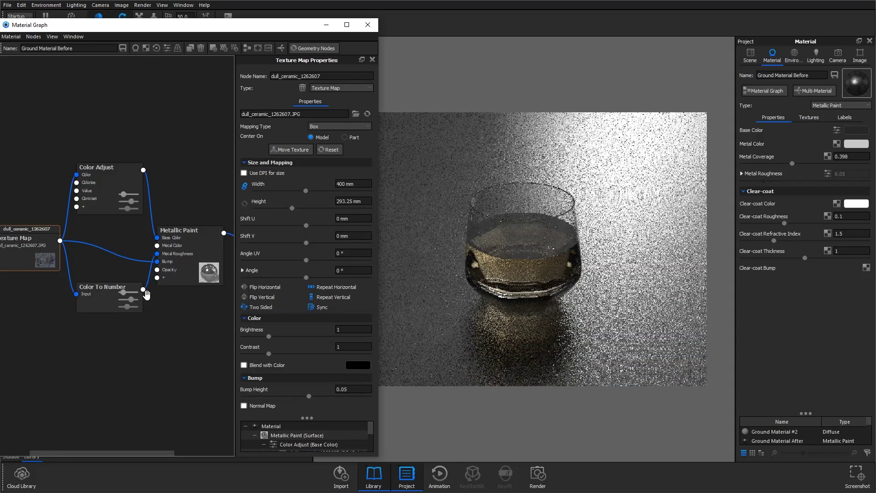
Step: Preview the Color To Number node and set its input range to 0–1 and its output range to 0.025–0.5
left_click_drag(113, 297, 113, 286)
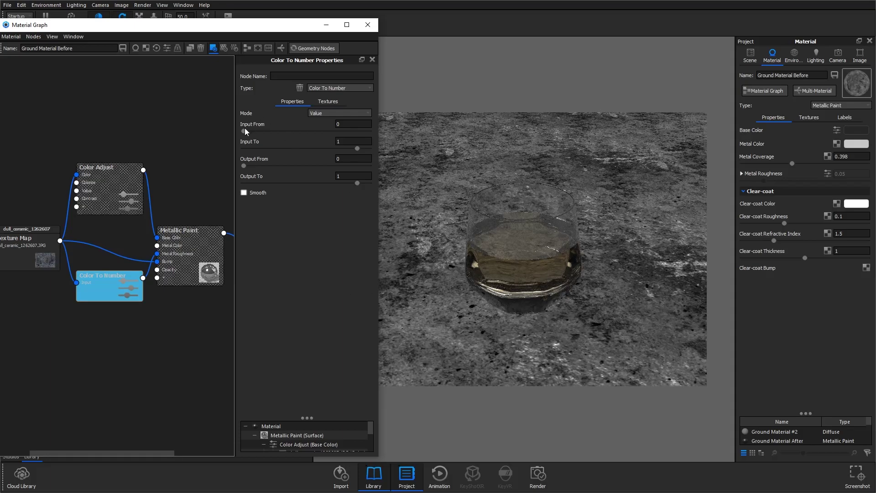
mouse_move(245, 131)
left_mouse_down()
mouse_move(286, 131)
mouse_move(235, 134)
left_mouse_up()
mouse_move(357, 147)
left_mouse_down()
mouse_move(298, 147)
mouse_move(349, 147)
left_mouse_up()
type("1")
mouse_move(245, 165)
left_mouse_down()
mouse_move(272, 165)
mouse_move(239, 166)
left_mouse_up()
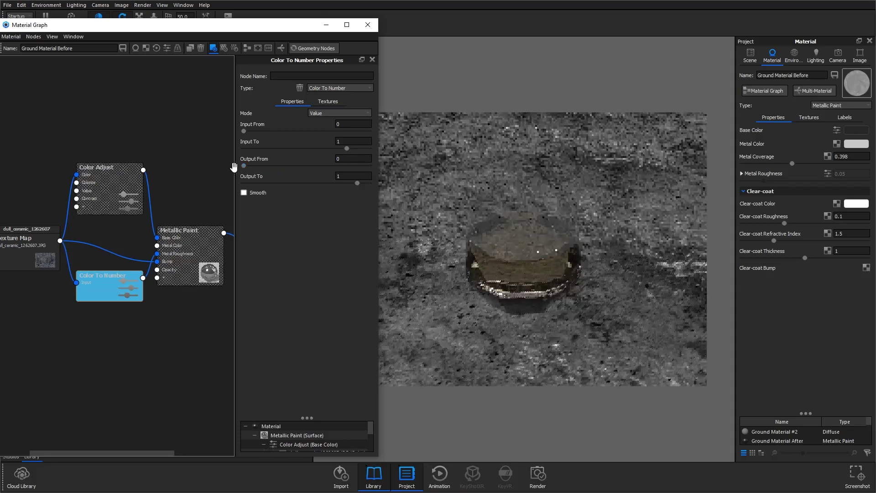
left_click_drag(357, 183, 294, 183)
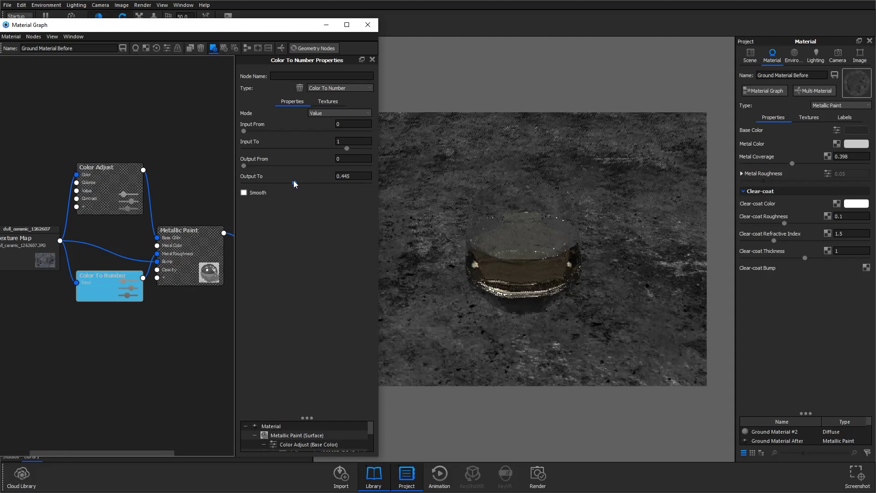
left_click(337, 175)
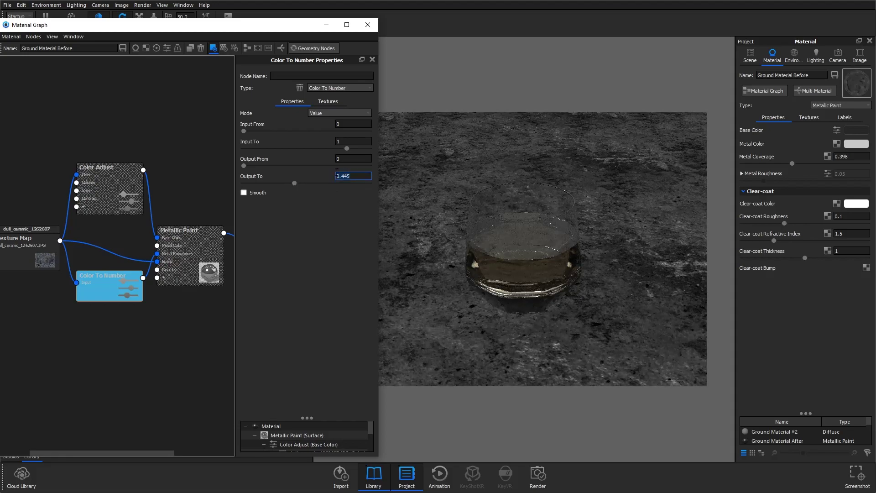
key("Return")
left_click(344, 159)
key("Return")
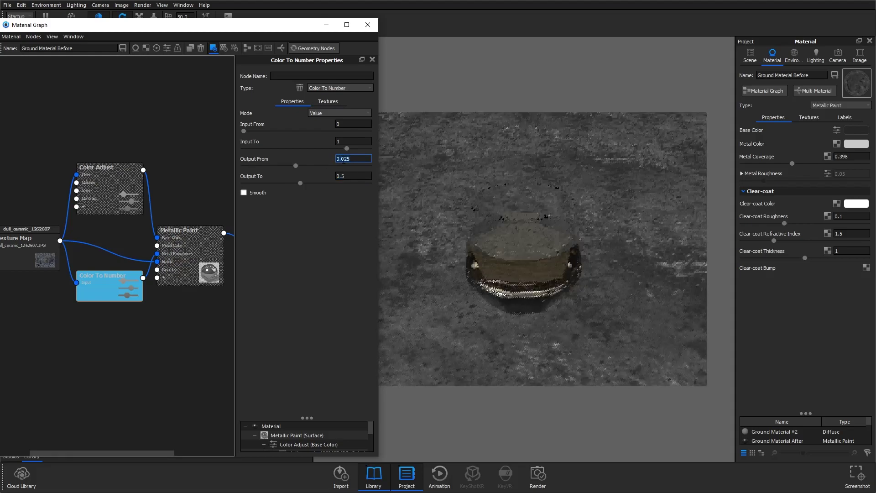
Step: End the preview and also connect the Color To Number node to the Metallic Paint's Clear-coat Roughness
left_click(120, 280)
key("c")
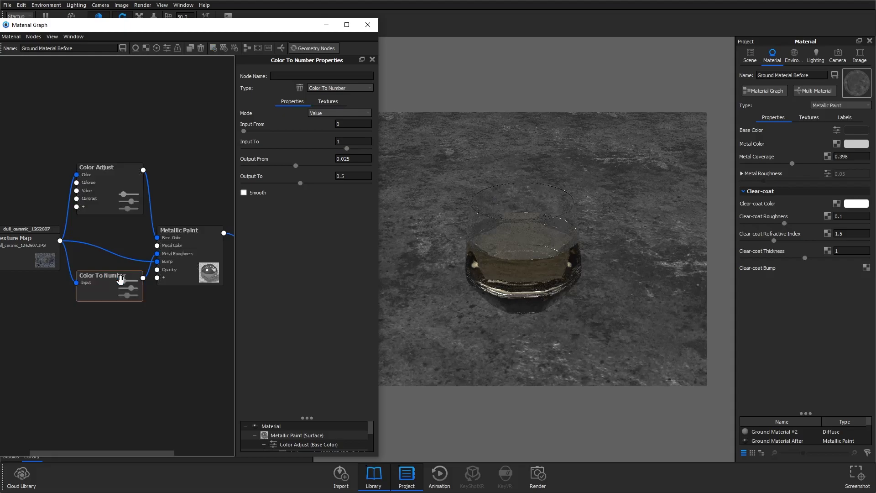
mouse_move(120, 279)
left_mouse_down()
mouse_move(116, 273)
mouse_move(158, 279)
left_mouse_up()
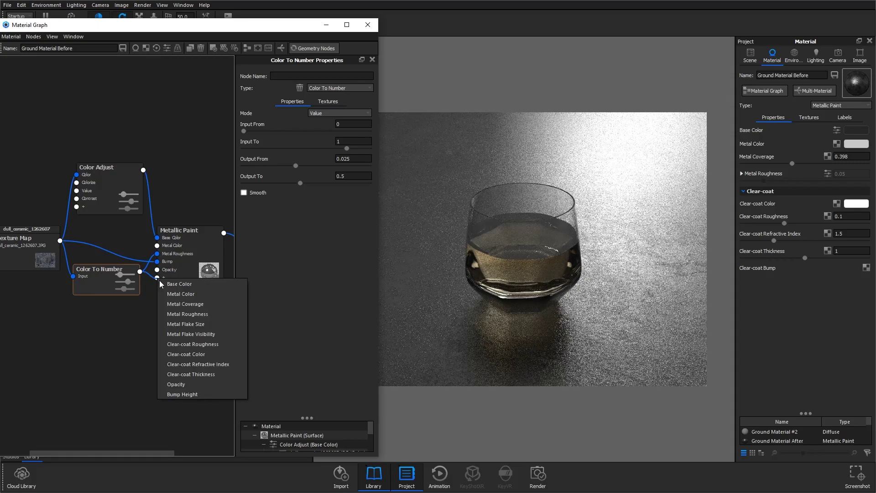
left_click(199, 346)
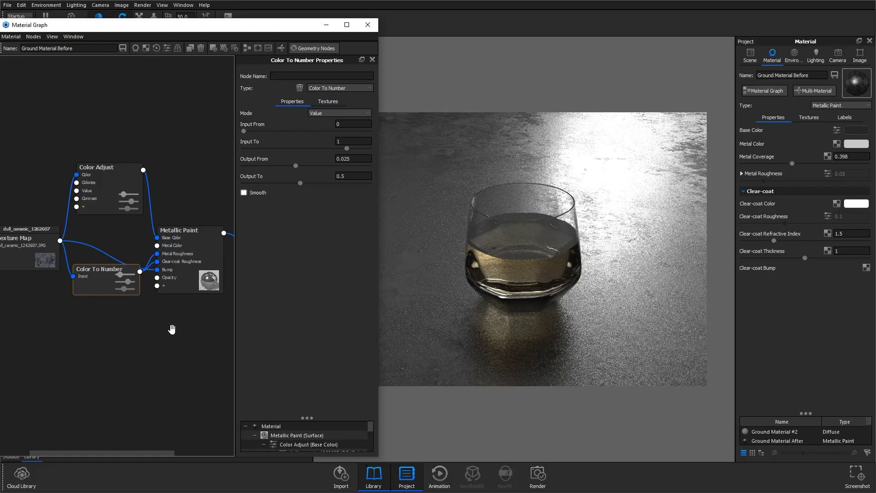
left_click_drag(122, 275, 121, 239)
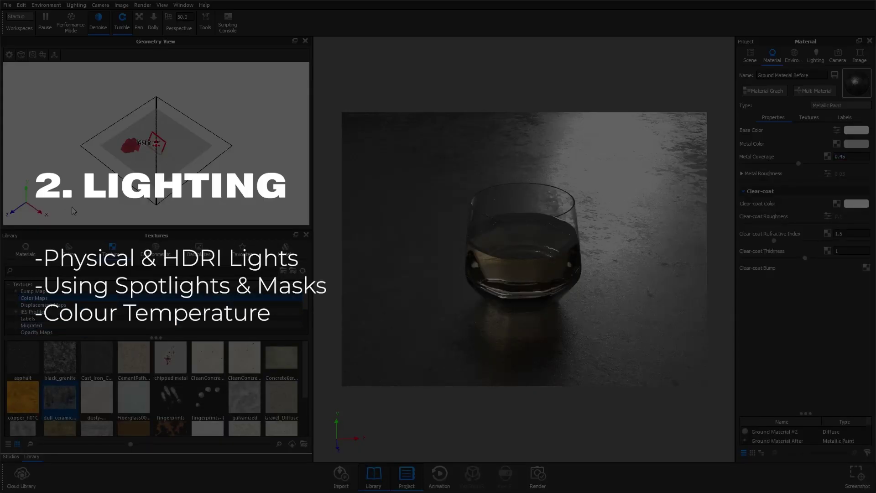
Step: Browse the library's Interior environments and review the scene environment's HDRI light pins
left_click(158, 252)
left_click(47, 299)
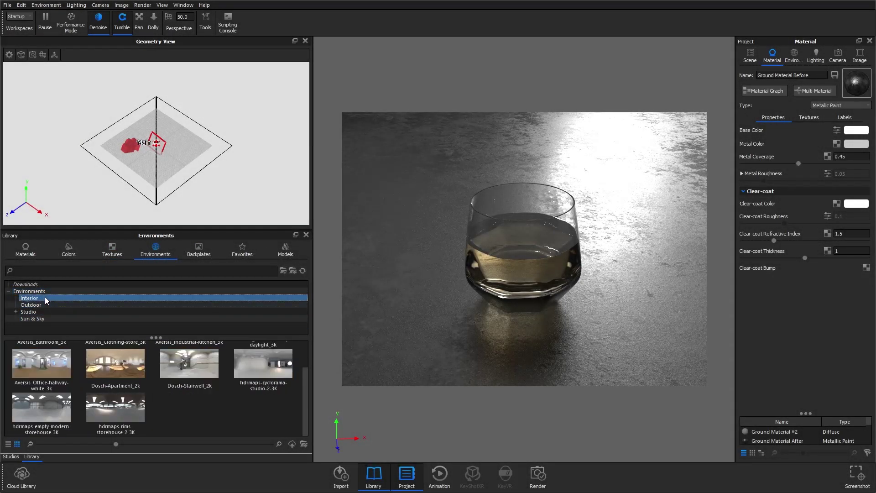
left_click(794, 55)
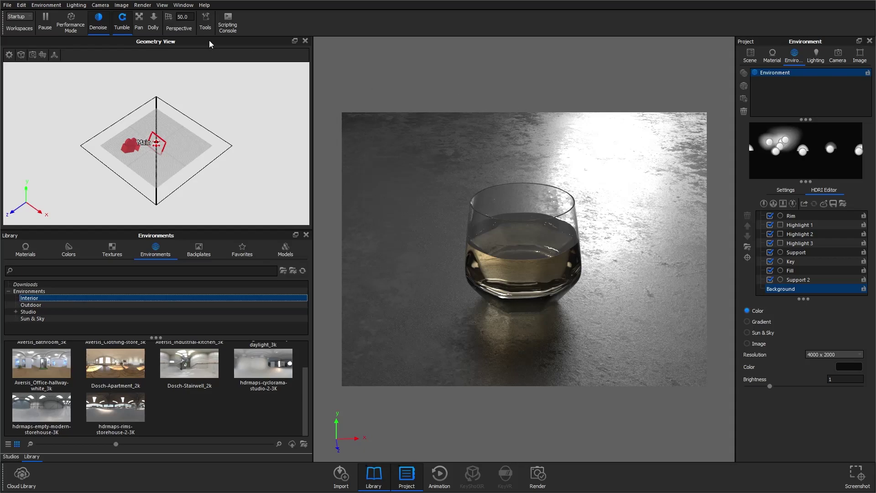
Step: Add a plane to the scene and raise it vertically to just above the glass
left_click(41, 9)
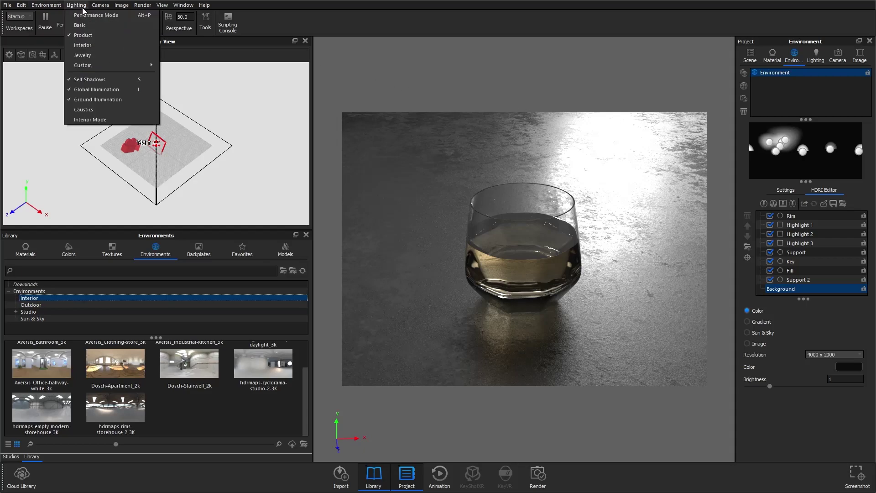
mouse_move(27, 8)
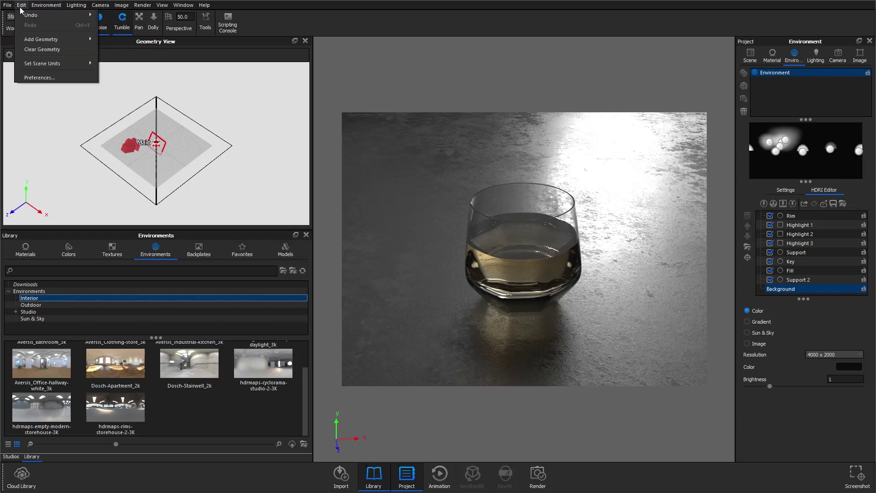
mouse_move(30, 40)
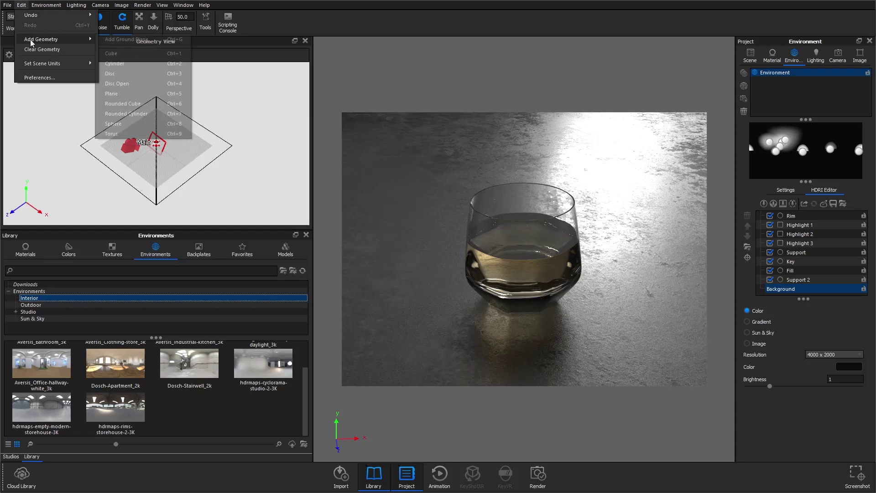
left_click(145, 92)
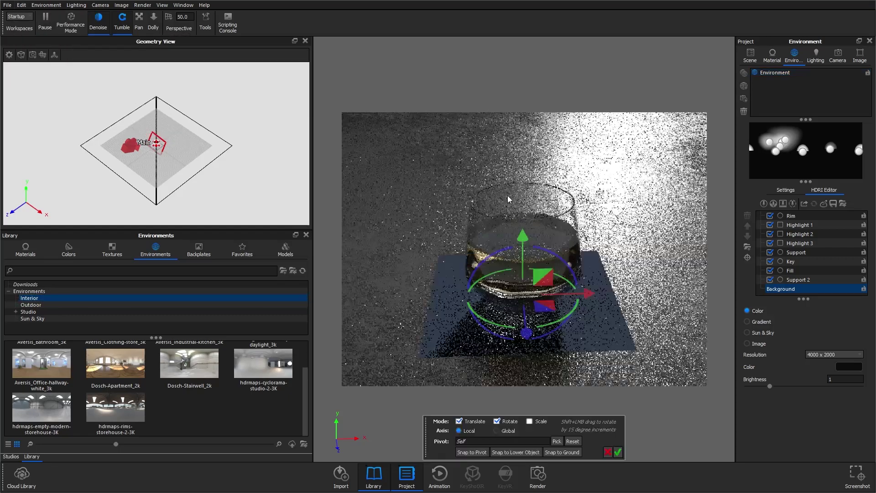
left_click_drag(524, 224, 526, 169)
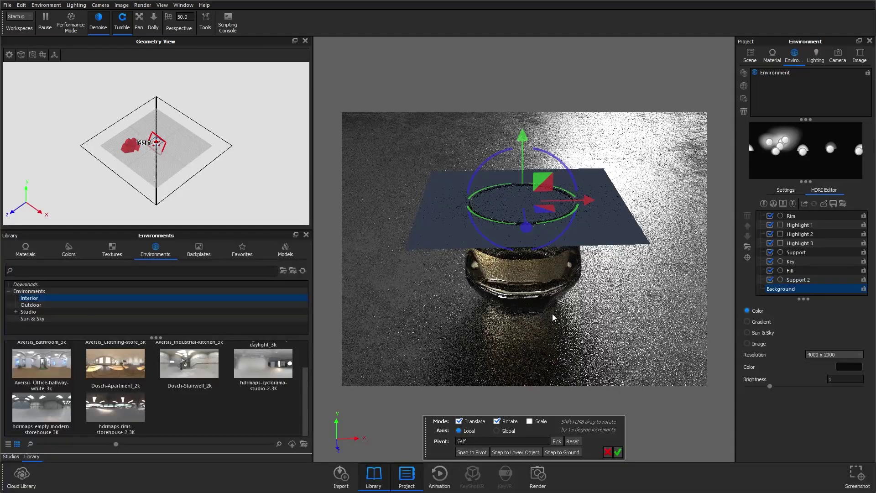
Step: Add a new camera viewing the glass from another angle about 448 mm away, and accept the plane's position
left_click(838, 56)
left_click(744, 73)
scroll(516, 219, "down", 4)
left_click_drag(498, 212, 538, 171)
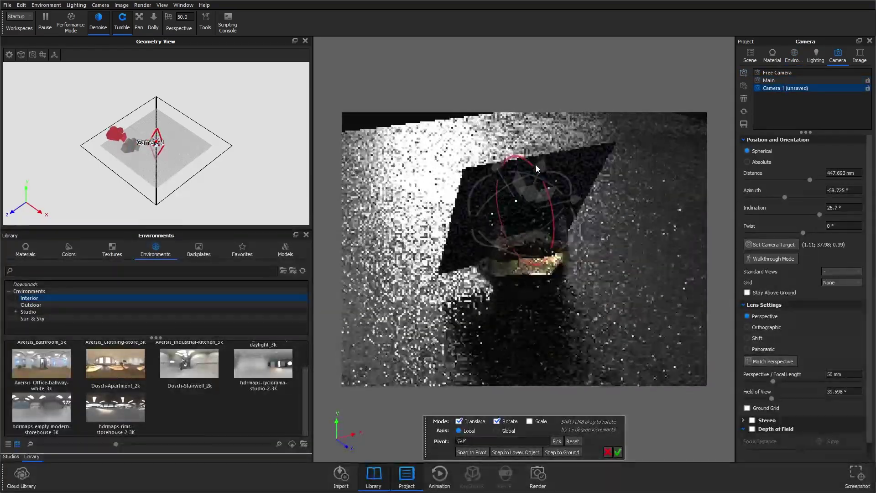
left_click(618, 452)
Step: Change the plane's material type from Diffuse to Spotlight
double_click(578, 163)
left_click(840, 106)
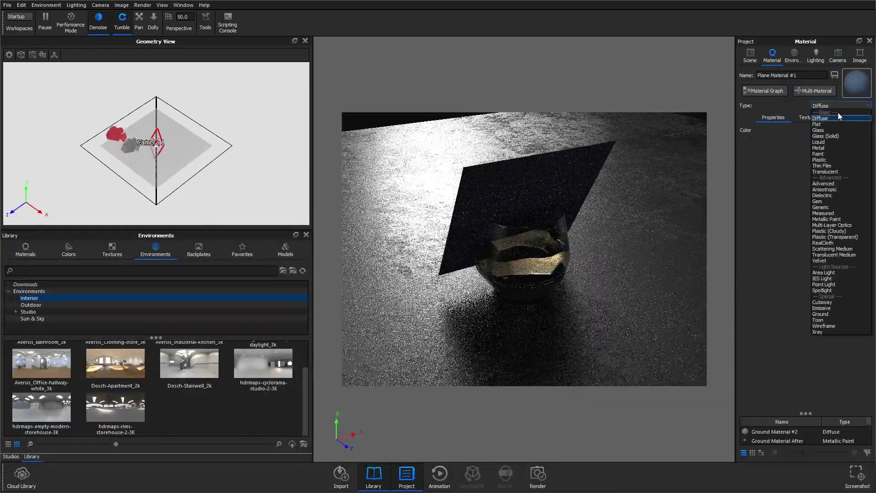
left_click(837, 290)
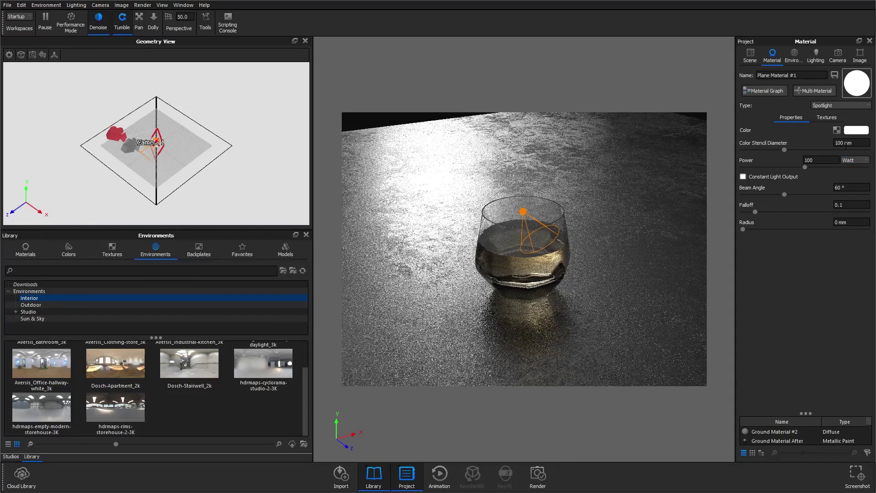
Step: Begin moving the spotlight plane, shifting and rotating it to shine down on the glass from its rear side
left_click(750, 56)
left_click(806, 320)
left_click_drag(581, 219, 411, 108)
left_click_drag(493, 160, 489, 172)
scroll(176, 162, "up", 3)
Step: Switch to the Main camera and, in the geometry view, place the spotlight farther behind and above the glass, aimed back at it
left_click(838, 55)
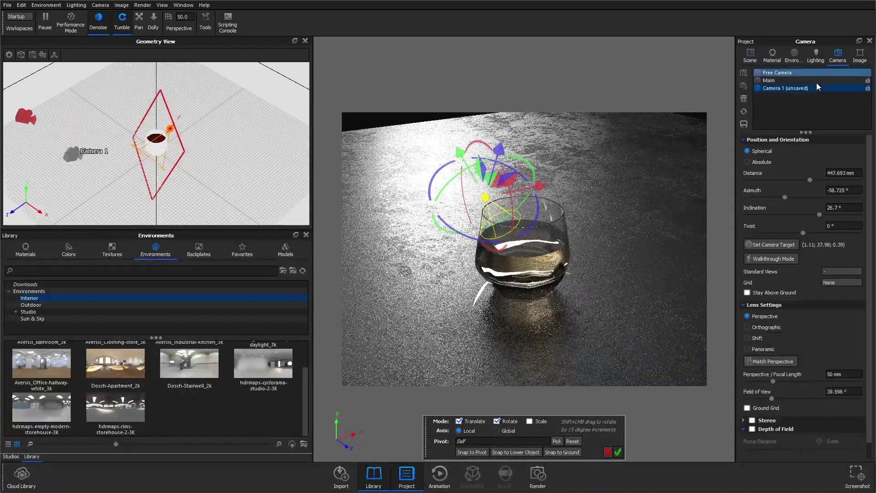
left_click(769, 80)
left_click(54, 55)
left_click_drag(203, 99, 241, 91)
left_click_drag(265, 151, 256, 98)
left_click_drag(276, 178, 296, 186)
left_click_drag(224, 107, 201, 117)
left_click_drag(239, 155, 256, 148)
left_click_drag(198, 72, 267, 71)
left_click_drag(237, 148, 122, 152)
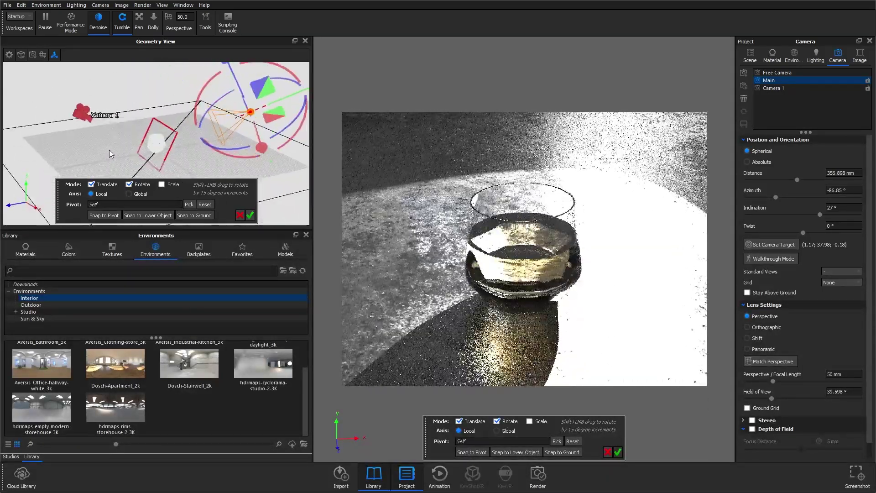
left_click_drag(246, 110, 376, 88)
scroll(255, 128, "down", 3)
left_click_drag(268, 78, 273, 93)
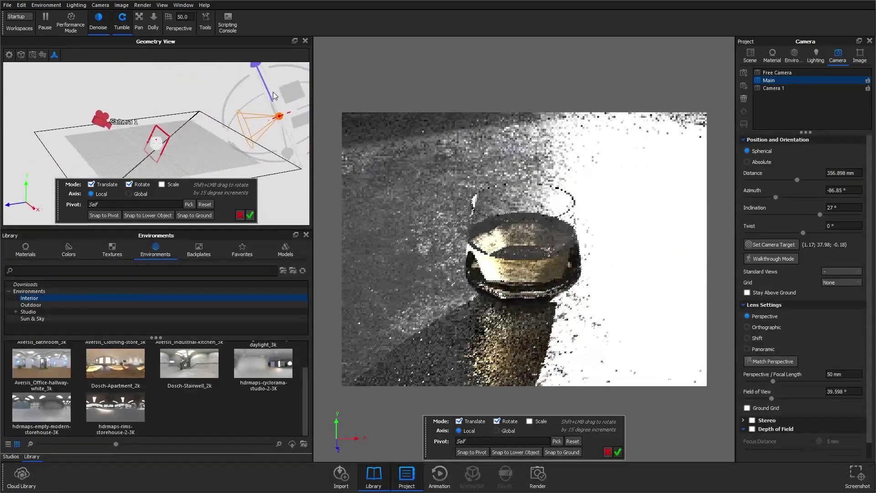
left_click(250, 215)
Step: Set the spotlight's power to 40000 lumen
double_click(811, 151)
left_click(855, 160)
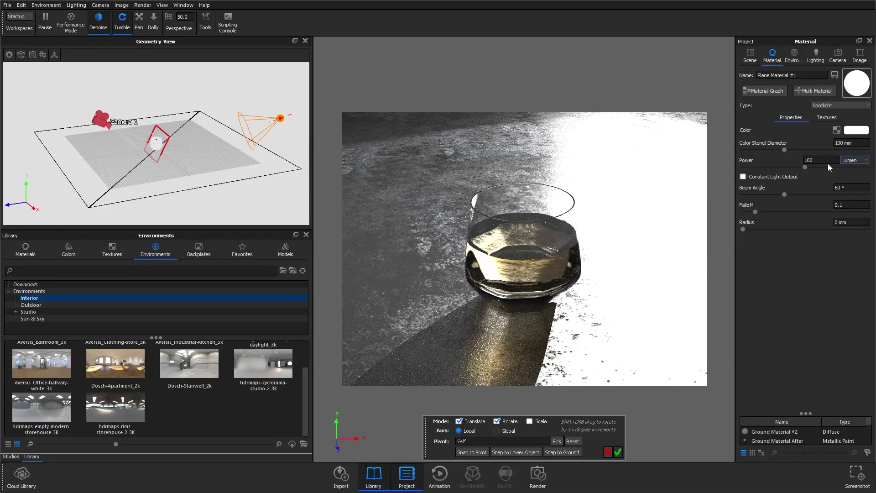
double_click(820, 161)
type("40000")
key("Return")
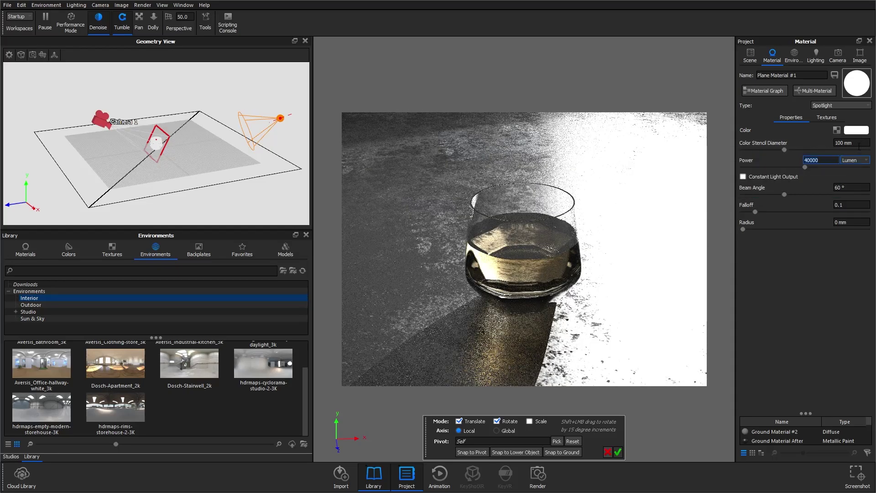
Step: Open the material graph of the spotlight plane
left_click(768, 91)
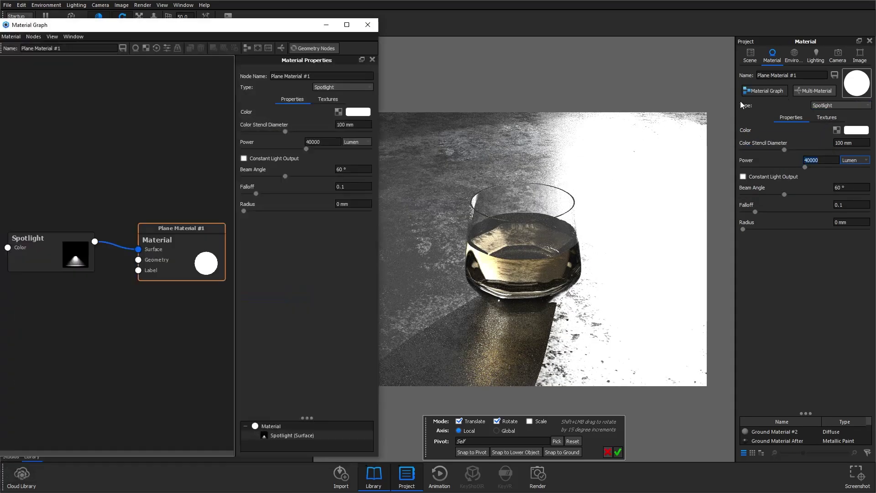
Step: Try a Mesh texture node as the spotlight's color in the material graph, and remove it again
right_click(84, 204)
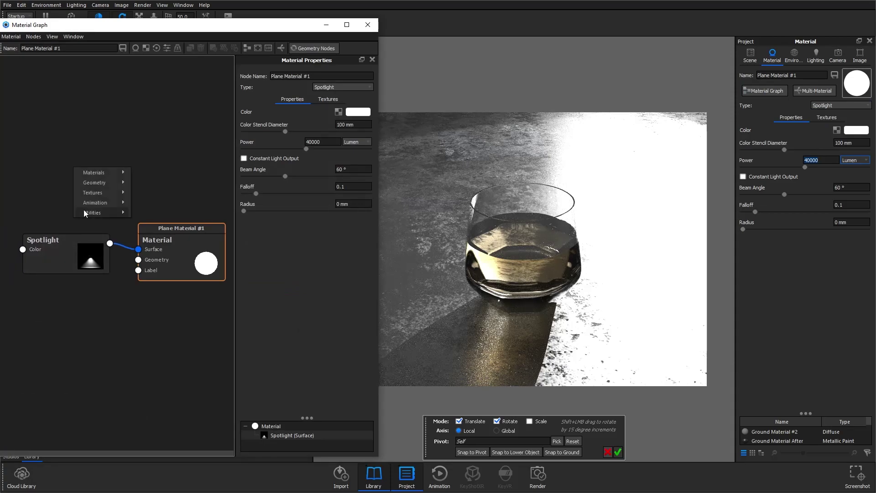
mouse_move(91, 192)
left_click(155, 320)
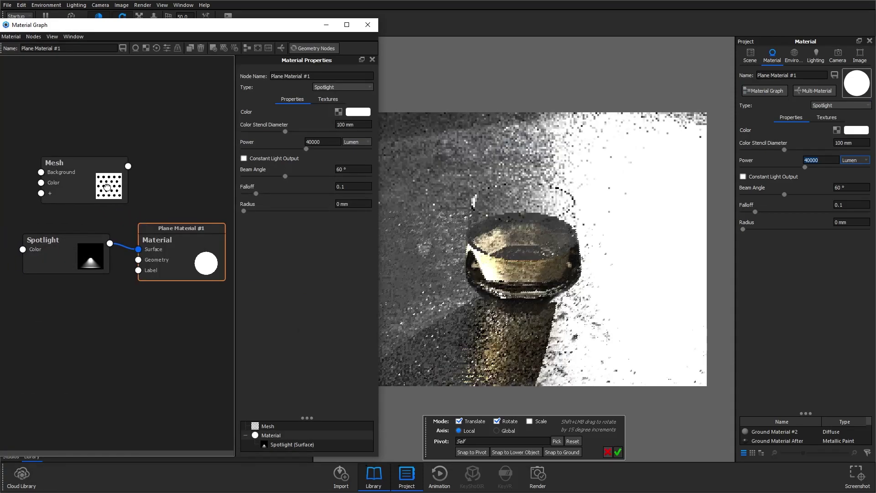
left_click_drag(128, 165, 22, 249)
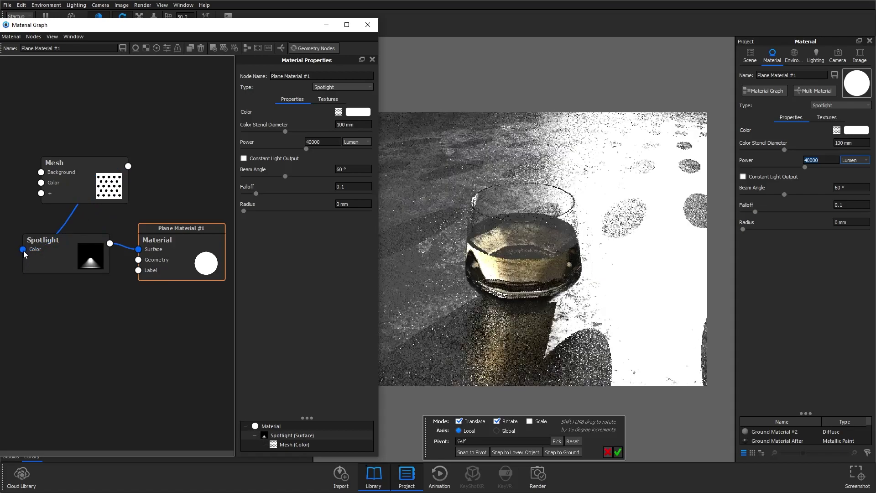
left_click(82, 185)
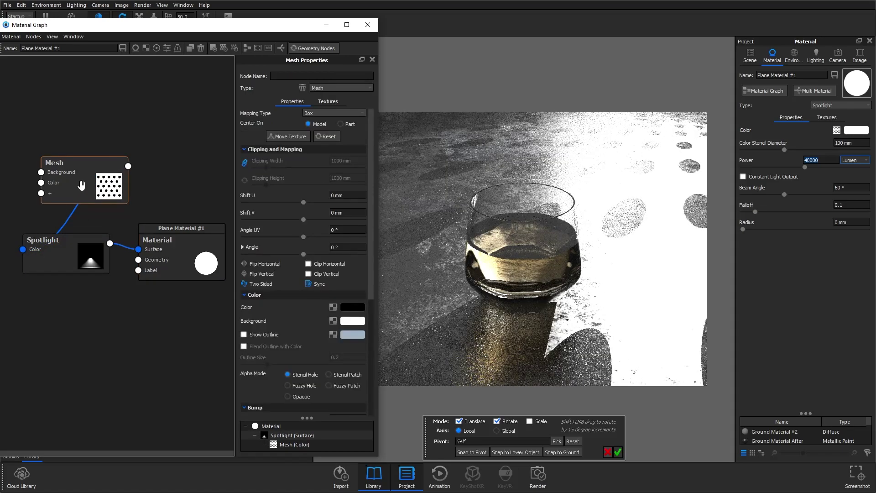
key("Delete")
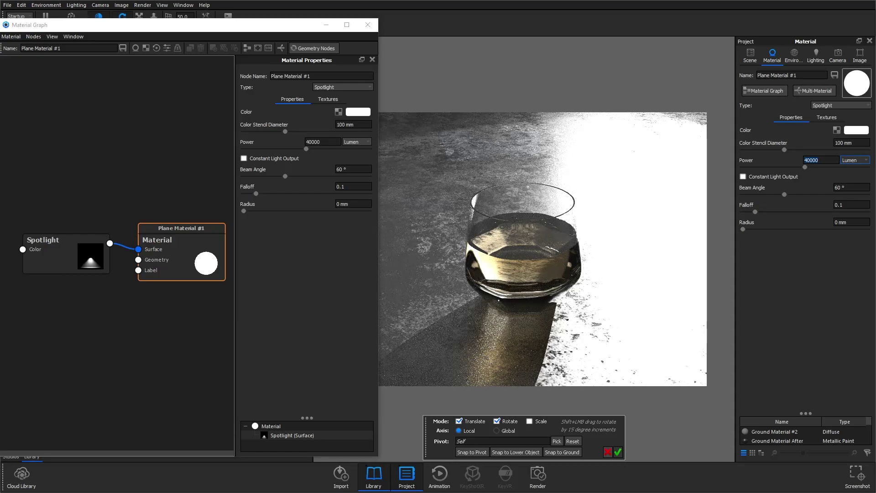
Step: Connect the Light.jpg texture map to the spotlight's color, reduce the texture's width slightly, and close the material graph
left_click_drag(1, 187, 23, 249)
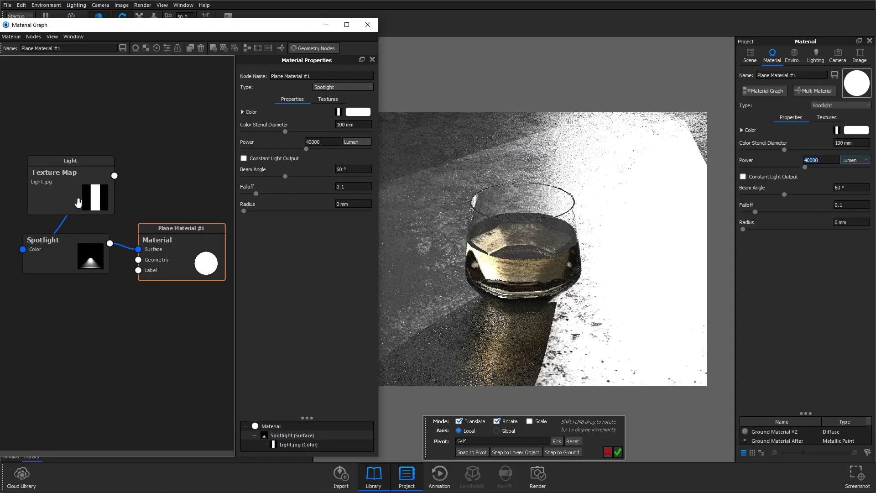
left_click(99, 190)
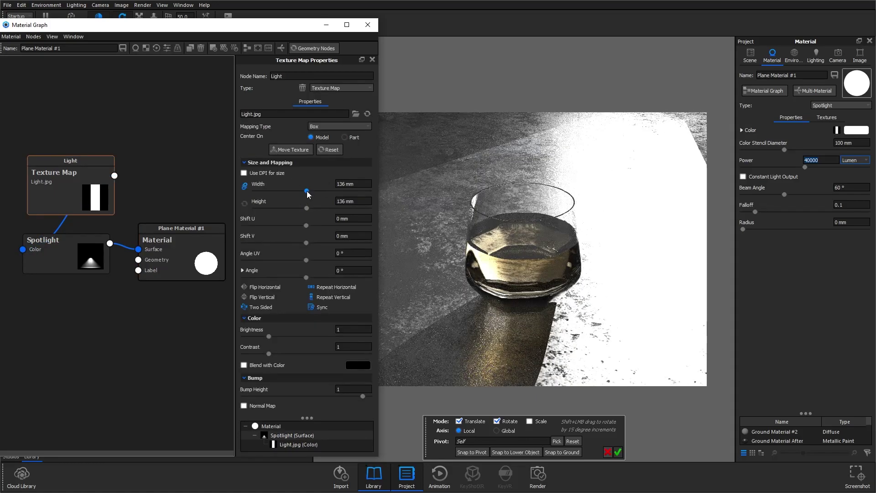
left_click_drag(301, 193, 296, 198)
left_click(367, 25)
Step: Narrow the spotlight's beam angle to about 46°, set its radius to 5 mm and falloff to 0.5, and accept the plane's placement
left_click_drag(784, 194, 776, 195)
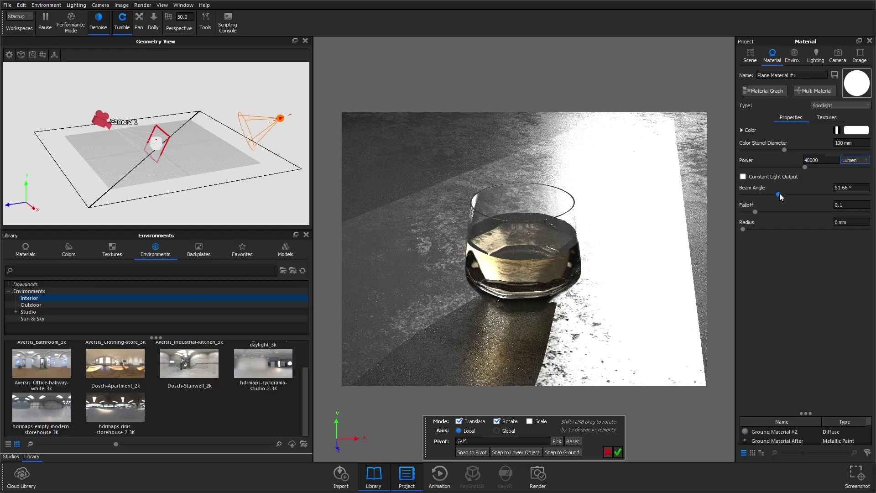
left_click_drag(849, 222, 817, 207)
type("5")
key("Return")
key("shift+Tab")
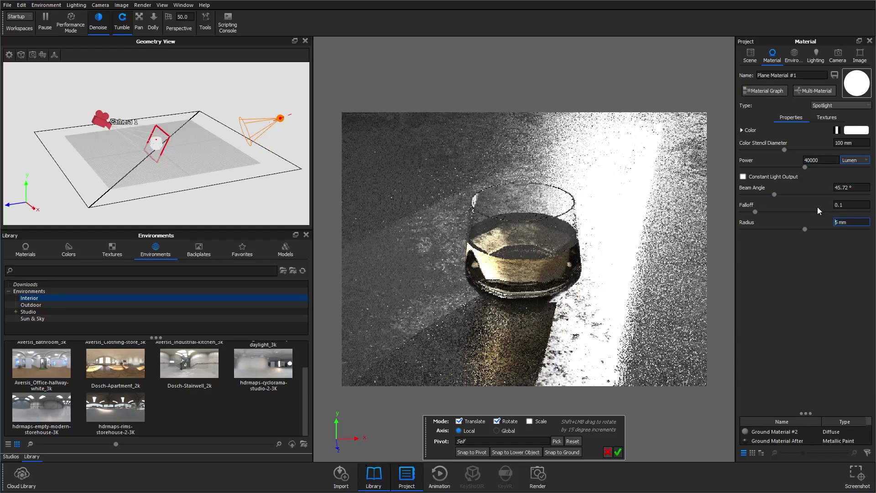
type("0.5")
key("Return")
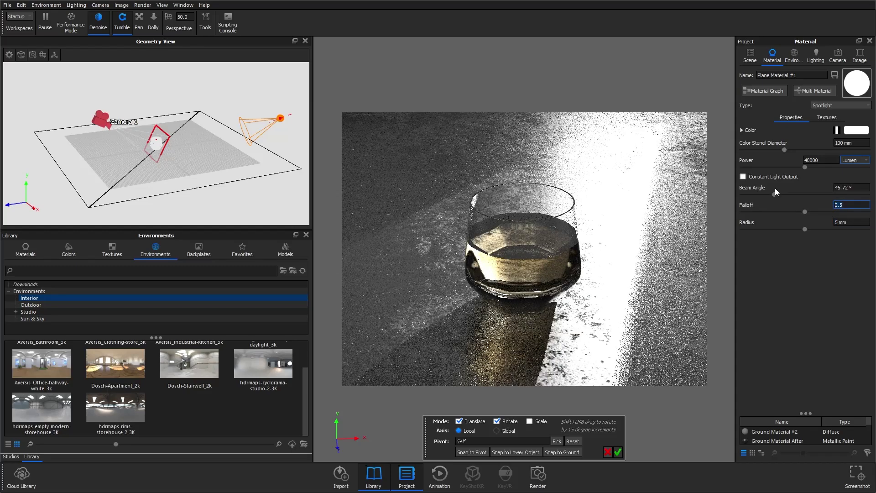
left_click(620, 454)
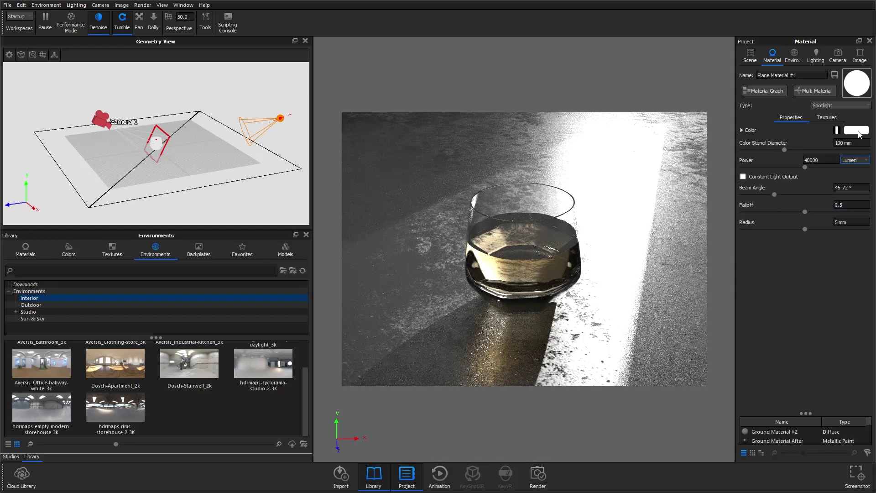
Step: Enable Blend with Color for the Light.jpg texture and give it a warm Kelvin color temperature of about 5325
left_click(752, 130)
left_click(752, 158)
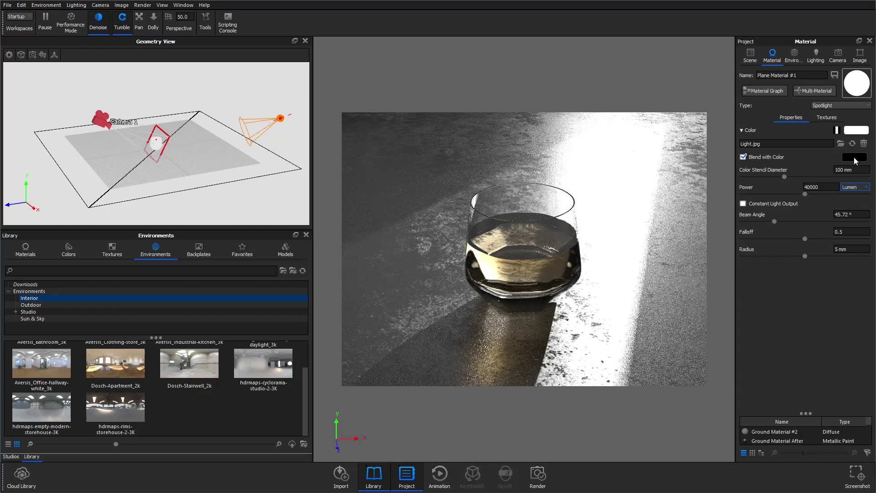
left_click(855, 157)
left_click(511, 189)
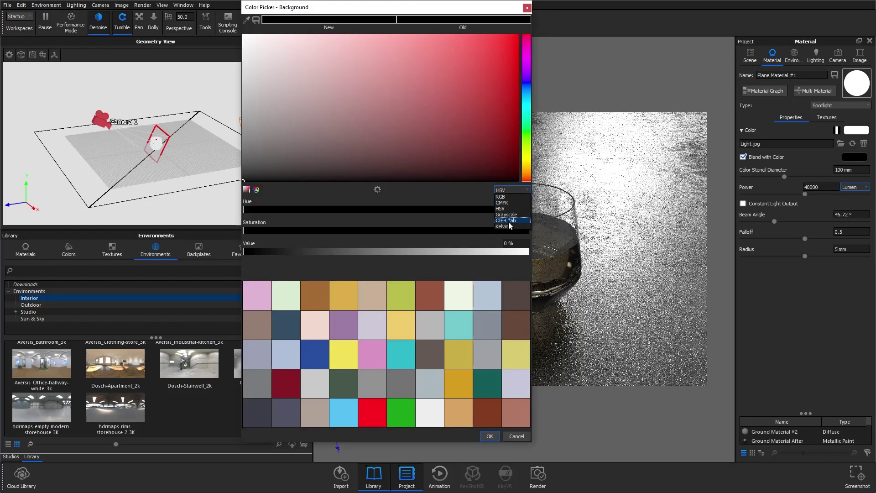
left_click(509, 227)
left_click_drag(445, 8, 235, 18)
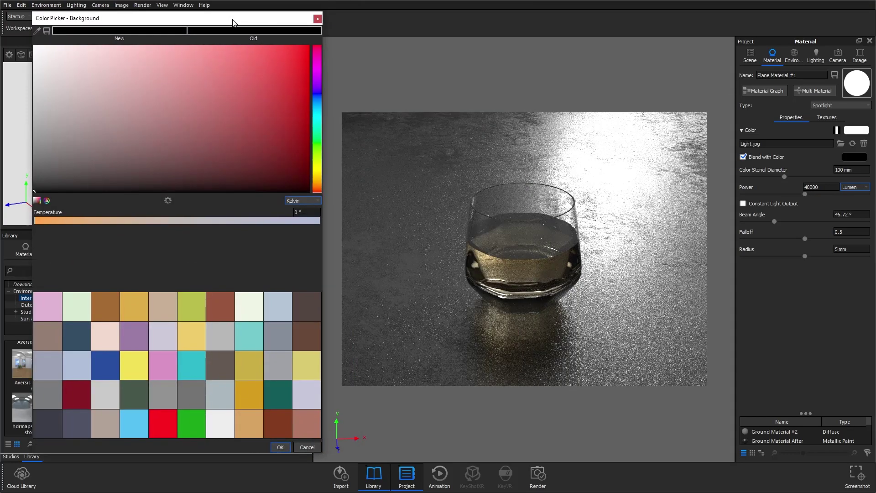
left_click(265, 220)
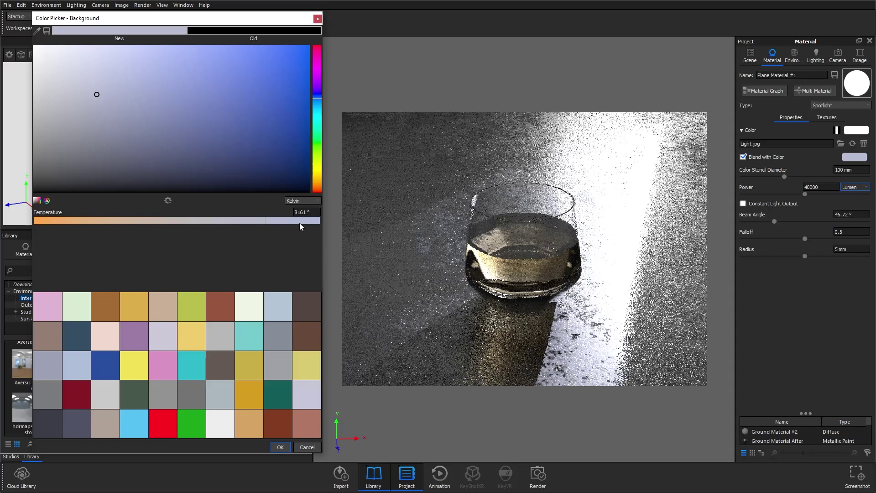
left_click(128, 219)
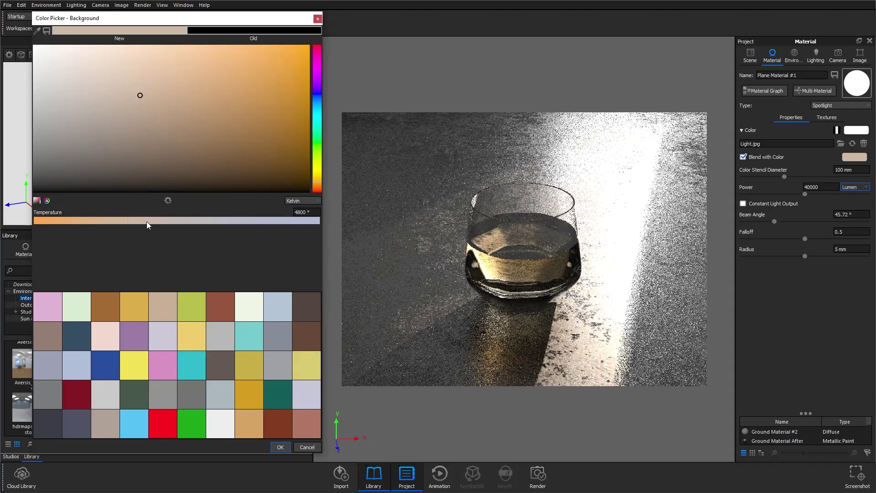
left_click(148, 221)
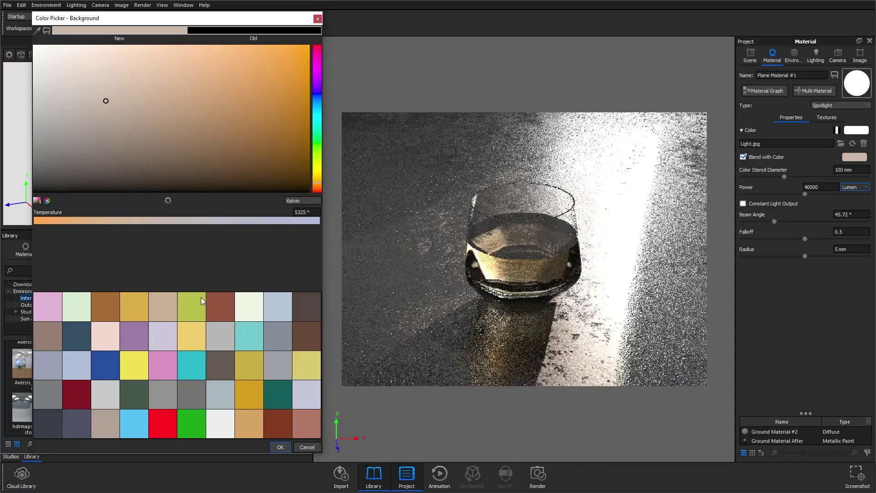
left_click(281, 447)
Step: Set the spotlight's power to 20000 lumen
left_click(807, 187)
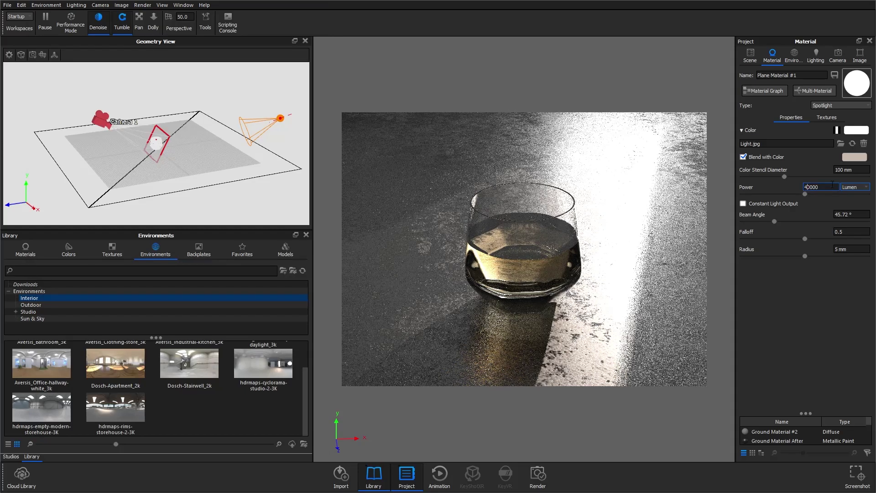
key("BackSpace")
type("2")
key("Return")
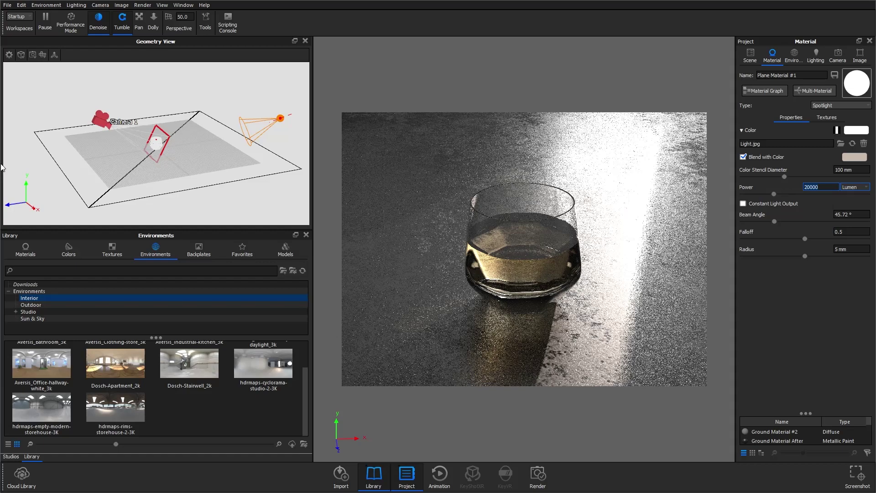
Step: Show a Thirds composition grid for the Main camera
left_click(795, 55)
left_click(817, 57)
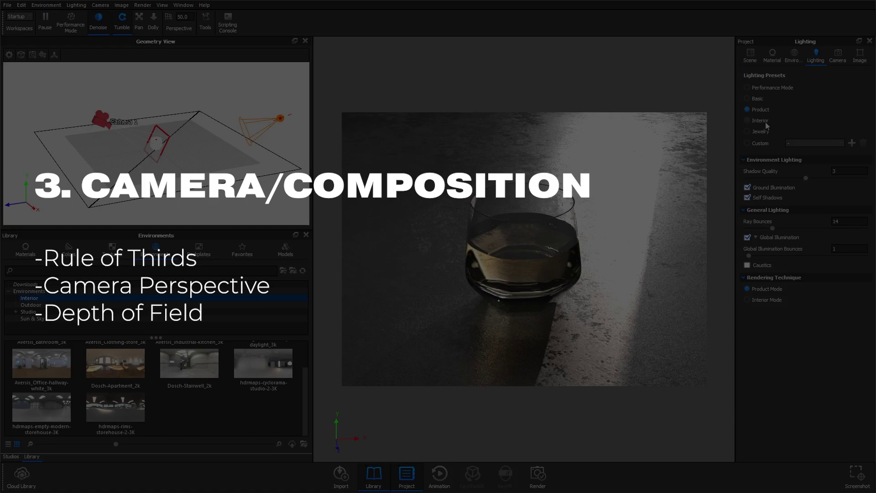
left_click(838, 57)
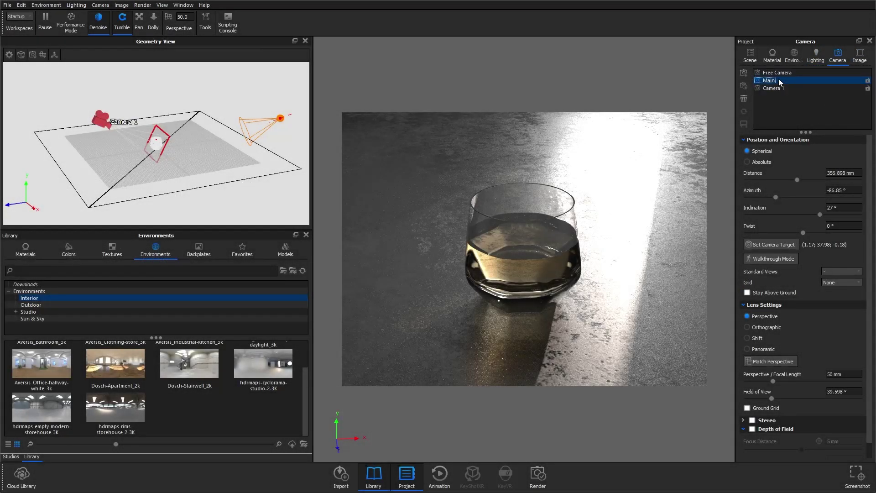
left_click(769, 80)
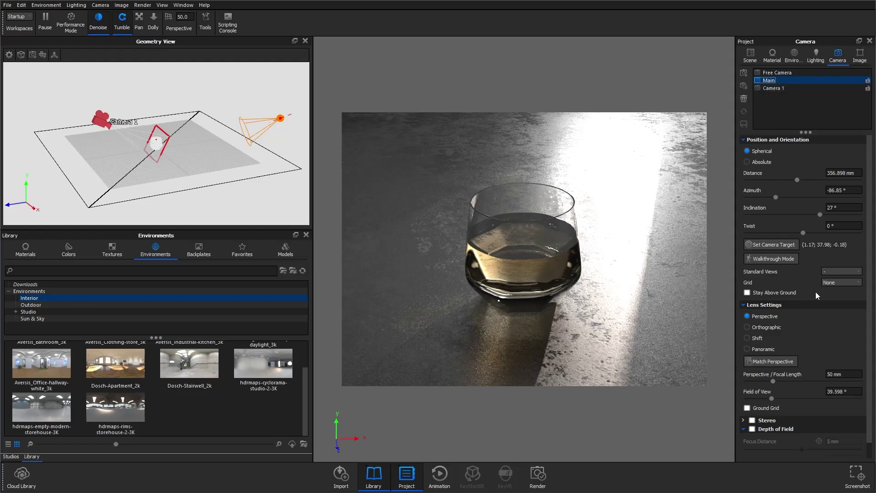
left_click(838, 283)
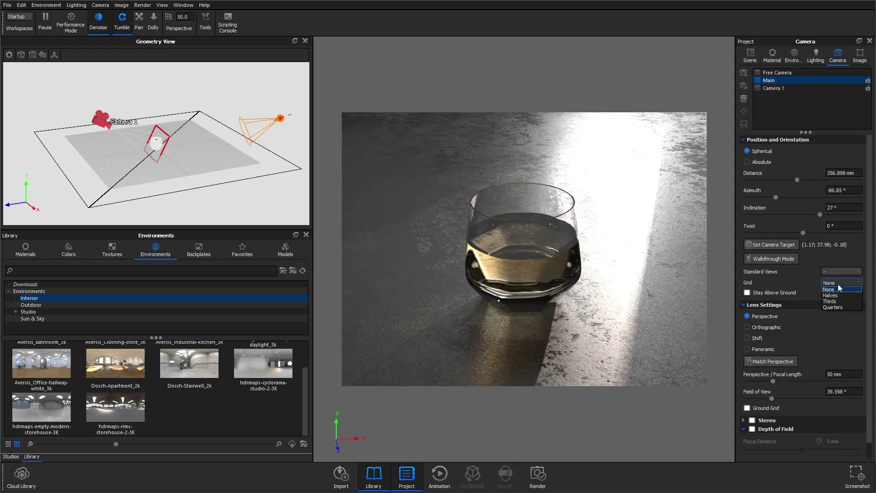
left_click(837, 302)
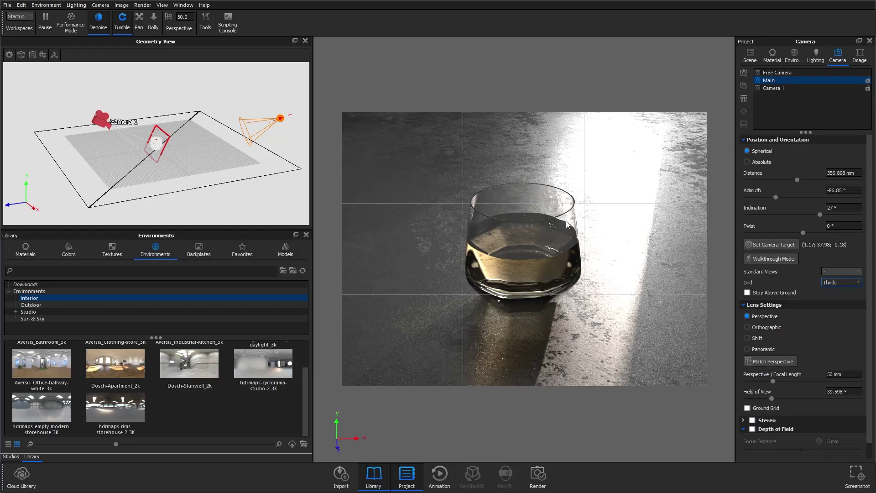
Step: Pan the Main camera so the glass's rim meets the upper-right thirds intersection, and set the grid back to None
middle_click_drag(569, 222, 585, 224)
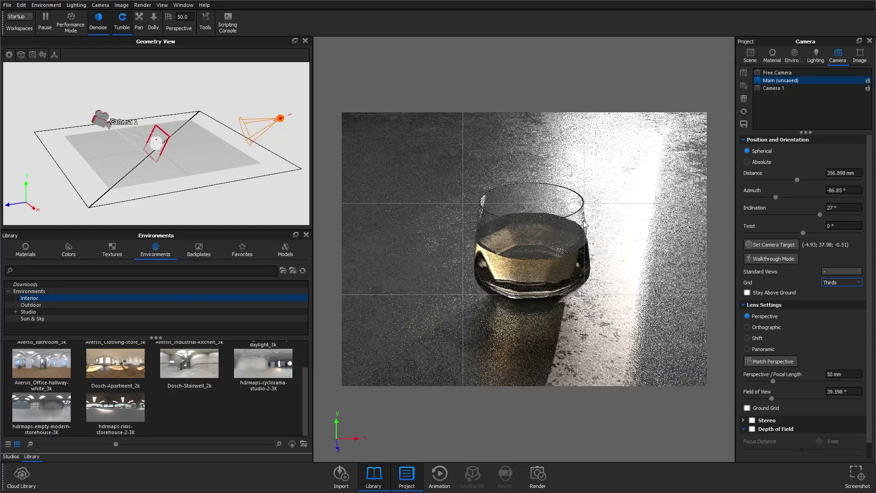
middle_click_drag(585, 224, 588, 224)
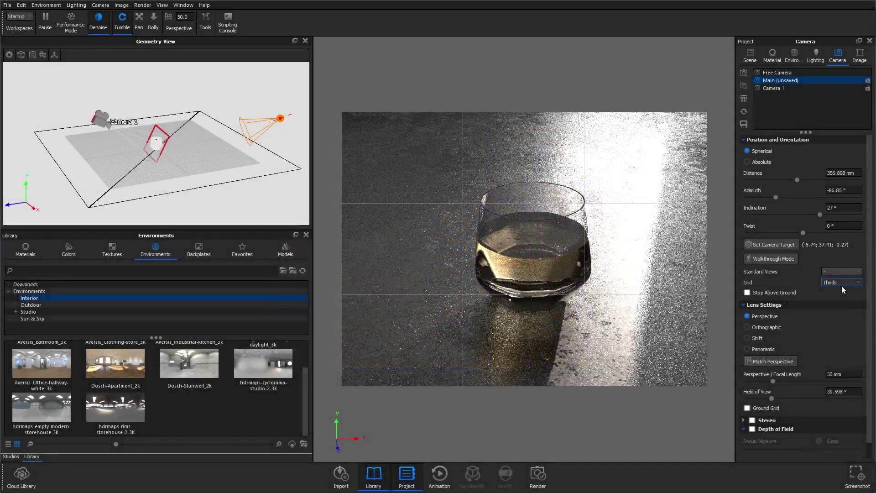
left_click(842, 284)
left_click(836, 288)
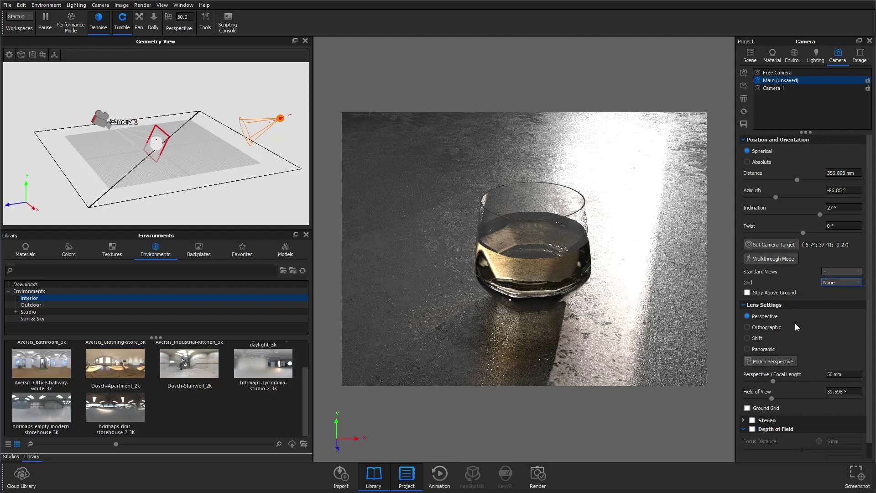
Step: Try focal lengths of 55, 50 and 200 mm on the Main camera to compare the perspective
left_click(845, 374)
type("55")
key("Return")
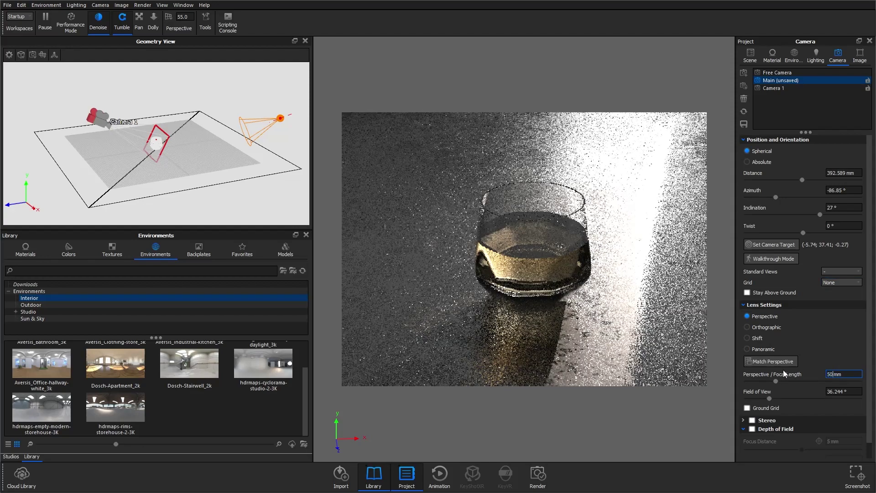
key("Return")
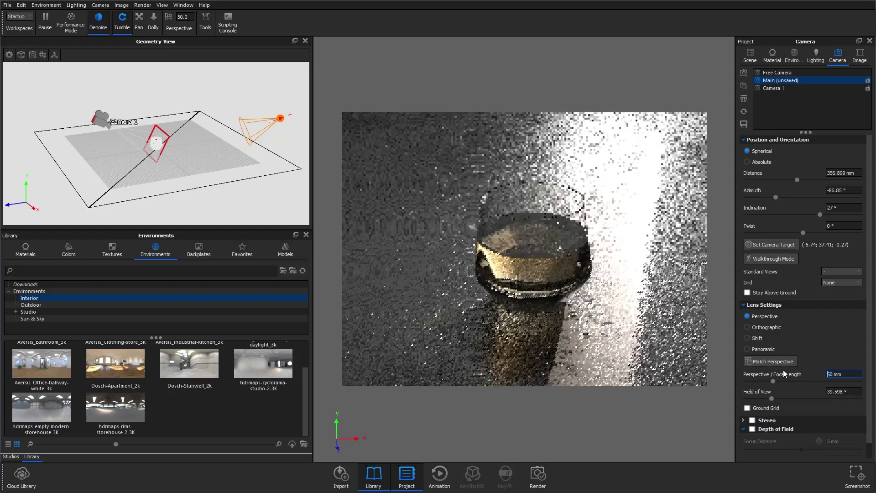
left_click_drag(773, 381, 868, 389)
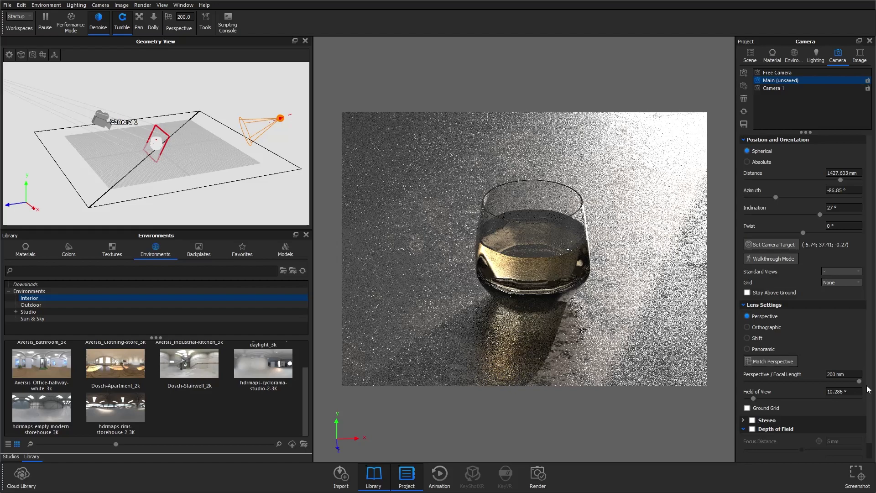
Step: Set the Main camera's focal length to 80 mm and lower its inclination to 25°
left_click(857, 375)
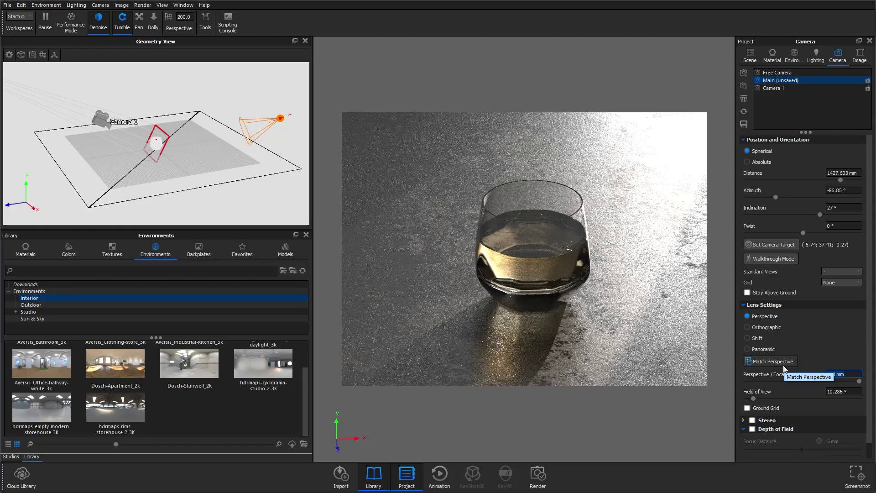
type("80")
key("Return")
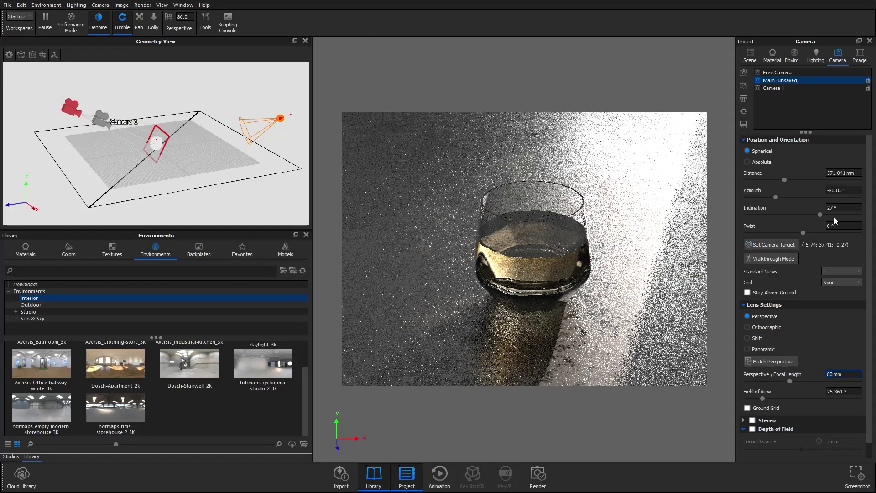
key("Down")
key("Down")
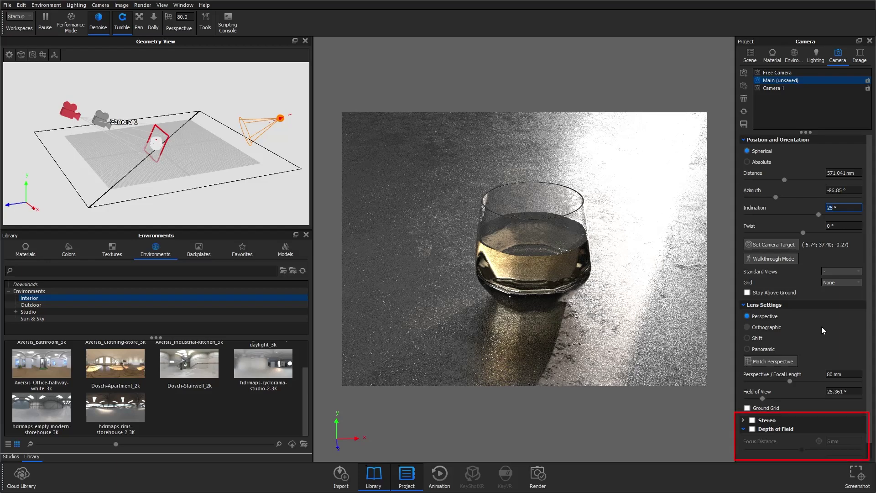
Step: Enable depth of field for the Main camera
left_click(752, 429)
left_click(753, 429)
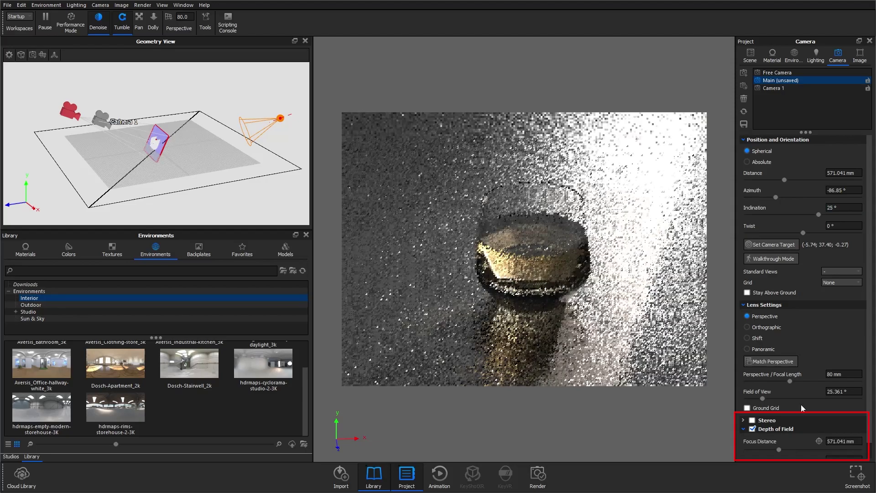
Step: Pick the back edge of the glass's rim as the Main camera's depth of field focal point
left_click(819, 441)
left_click(569, 192)
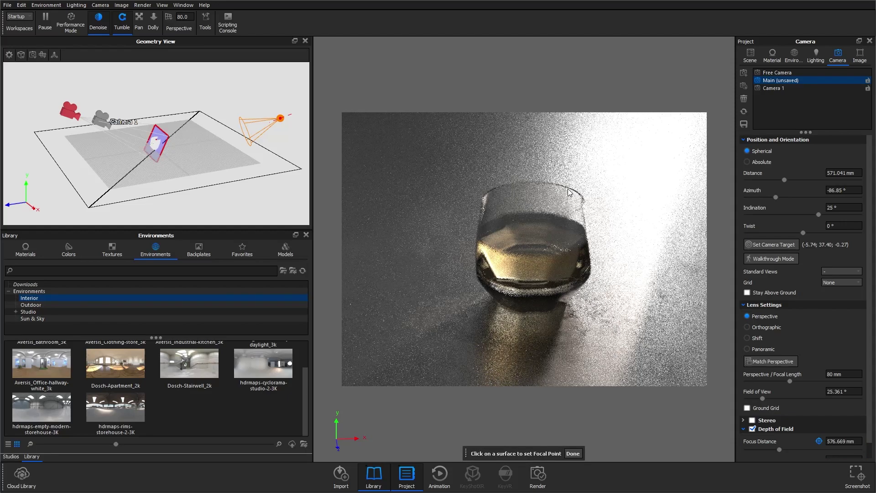
left_click(570, 193)
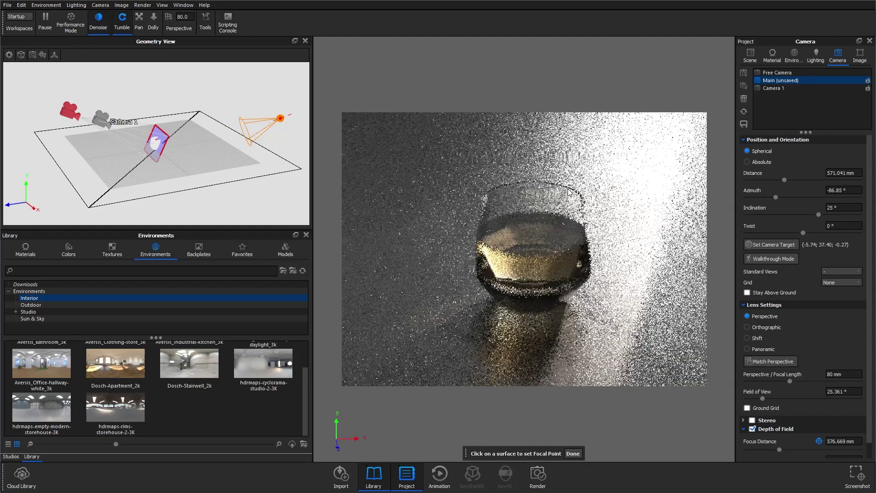
left_click(573, 453)
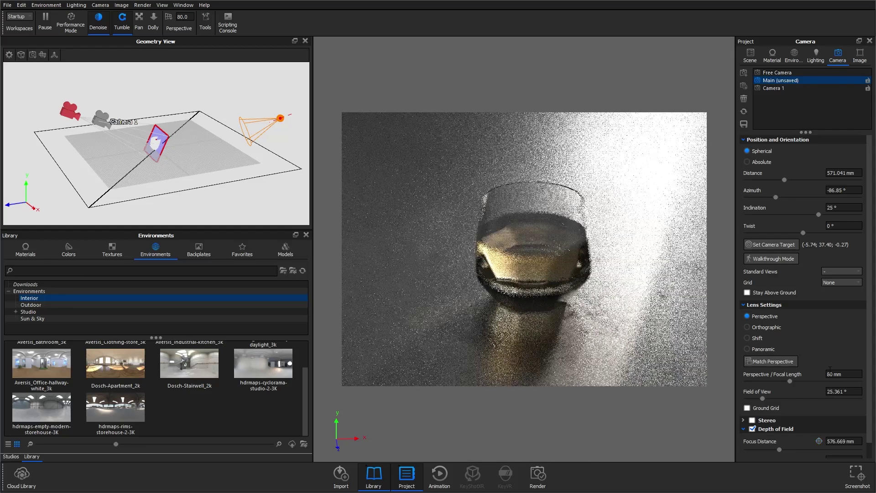
Step: Try an F-stop of 100 for the Main camera's depth of field, and lower it to 6
scroll(765, 452, "down", 1)
left_click(836, 444)
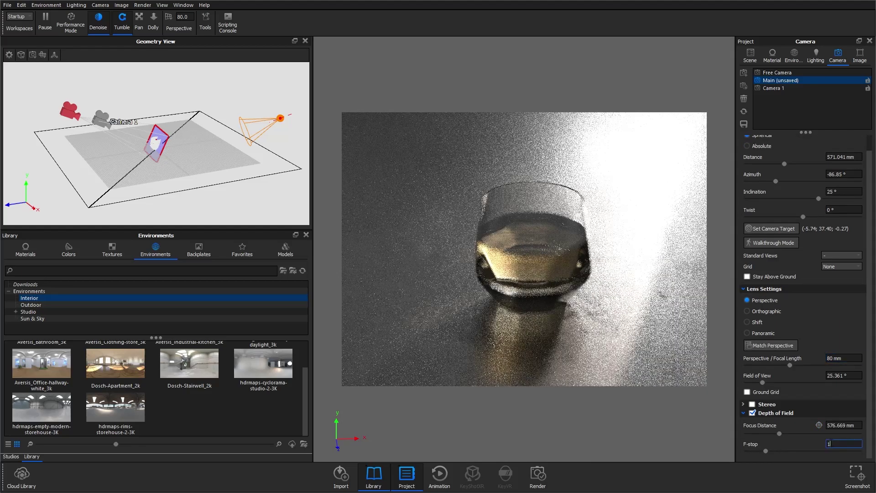
type("00")
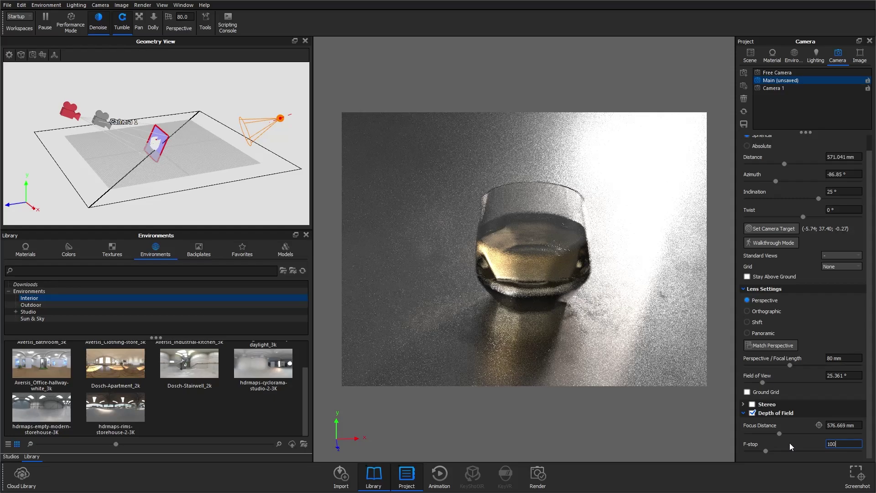
key("Return")
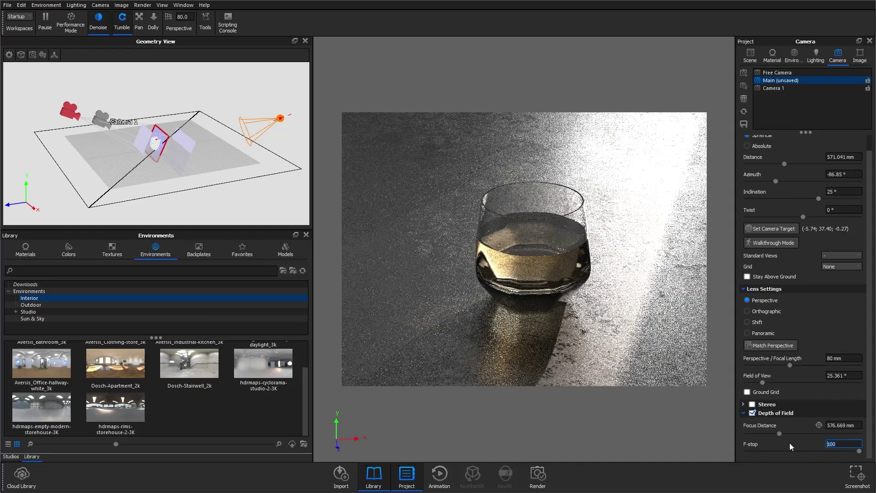
type("6")
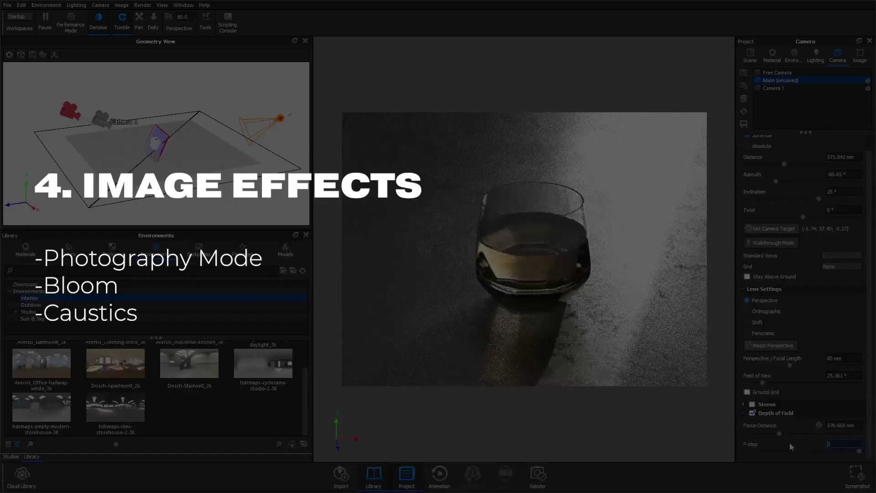
key("h")
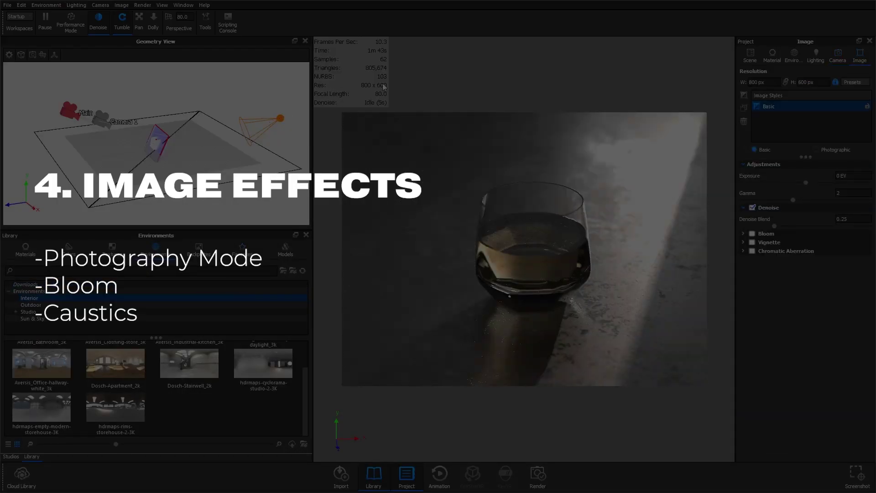
key("h")
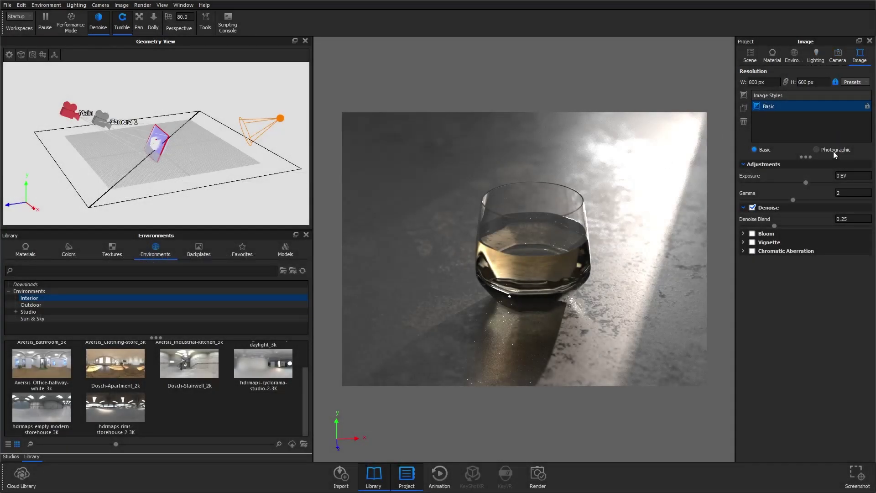
Step: Compare the Product and Jewelry lighting presets, and keep Jewelry applied
left_click(817, 57)
left_click(761, 132)
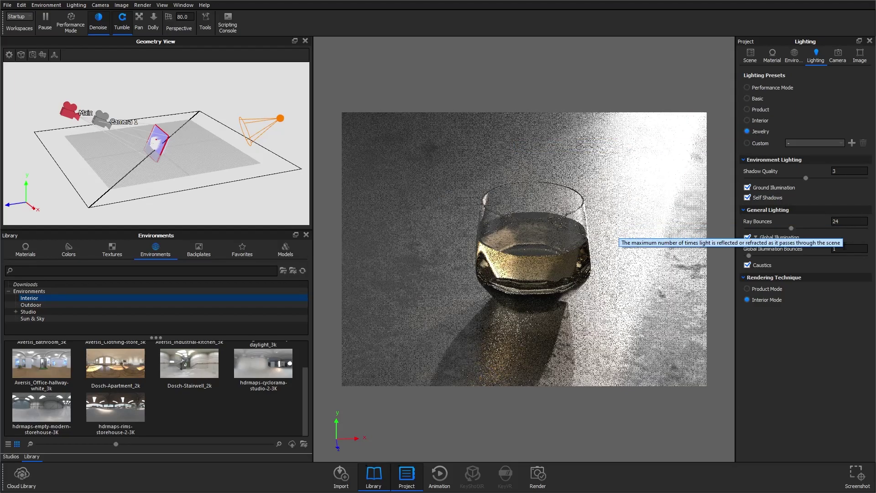
left_click(753, 111)
left_click(754, 133)
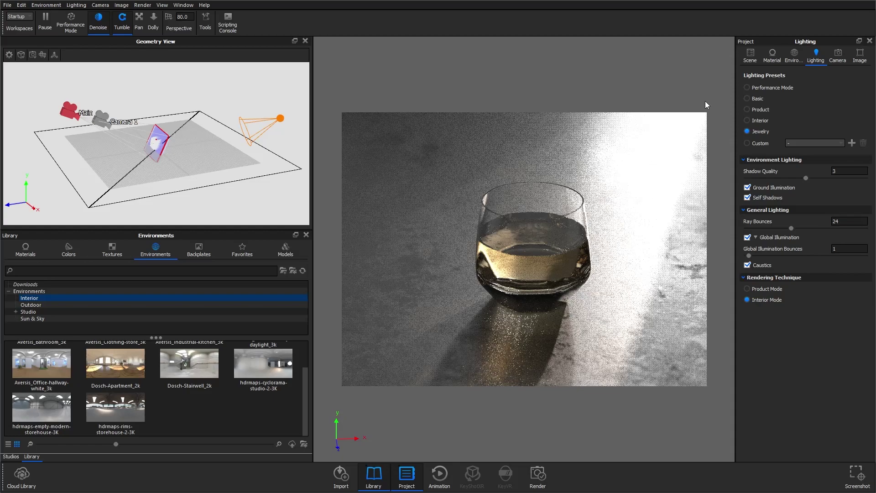
Step: Switch the image style to Photographic, compare its response curves, and keep Low Contrast
left_click(861, 58)
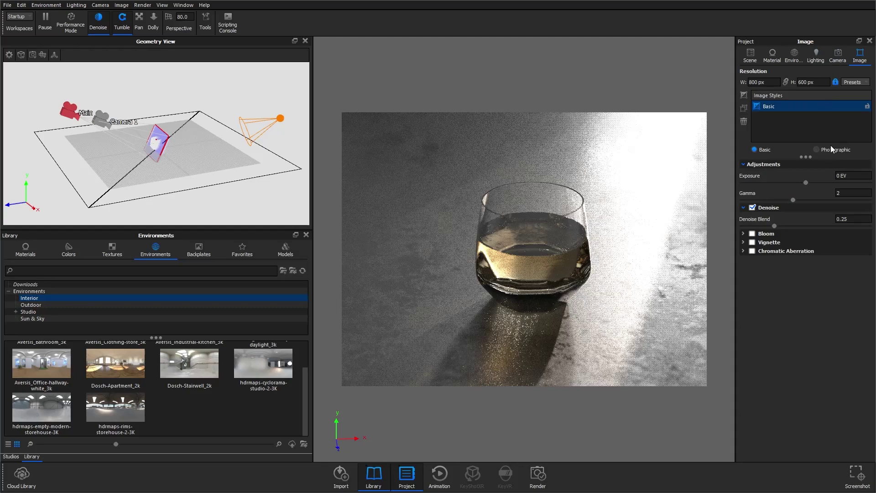
left_click(821, 149)
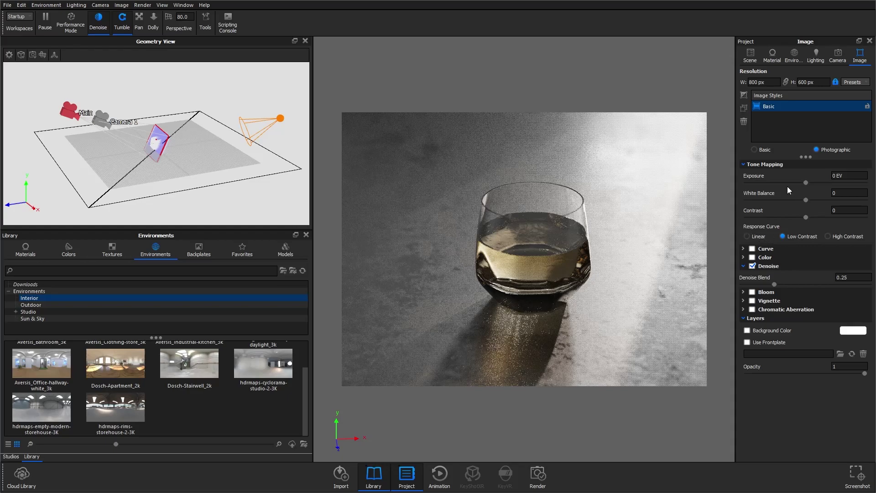
left_click(828, 237)
left_click(756, 237)
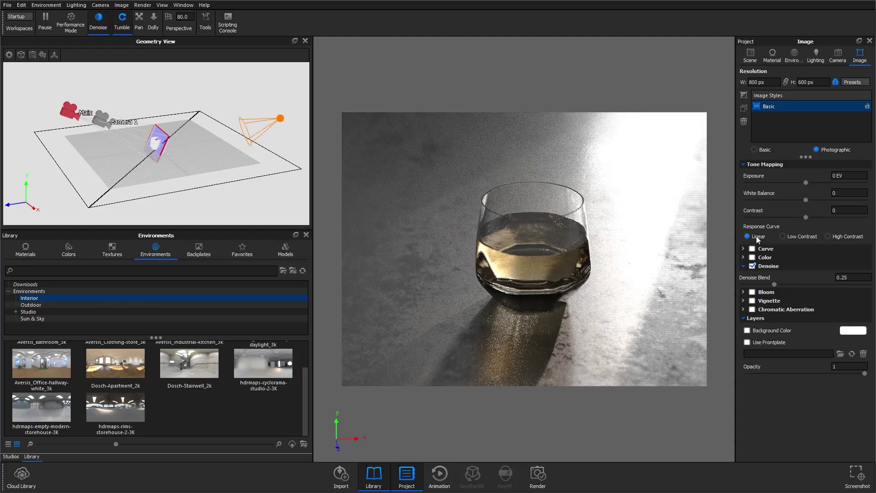
left_click(783, 236)
Step: Enable the tone curve with shadows -0.414, midtones -0.082, lights 0.292, whites 0.366 and highlights -0.178, and compare it on and off
left_click(752, 249)
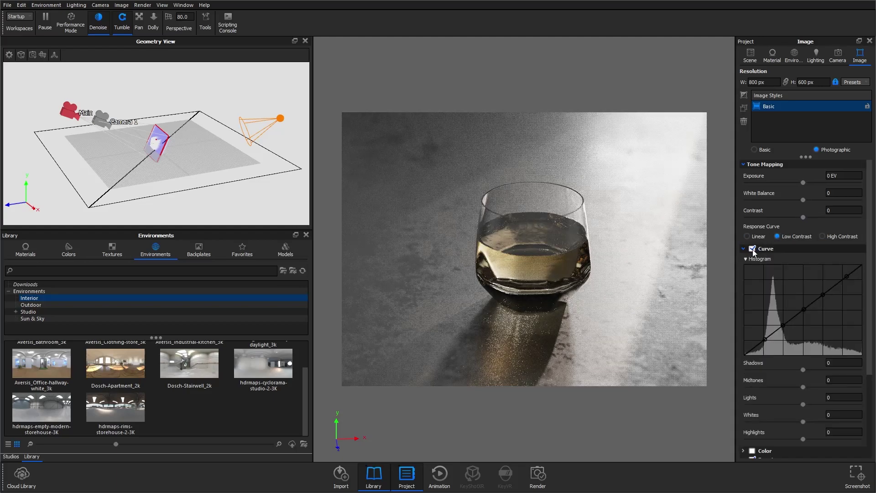
left_click_drag(802, 369, 794, 442)
left_click(753, 249)
left_click(753, 249)
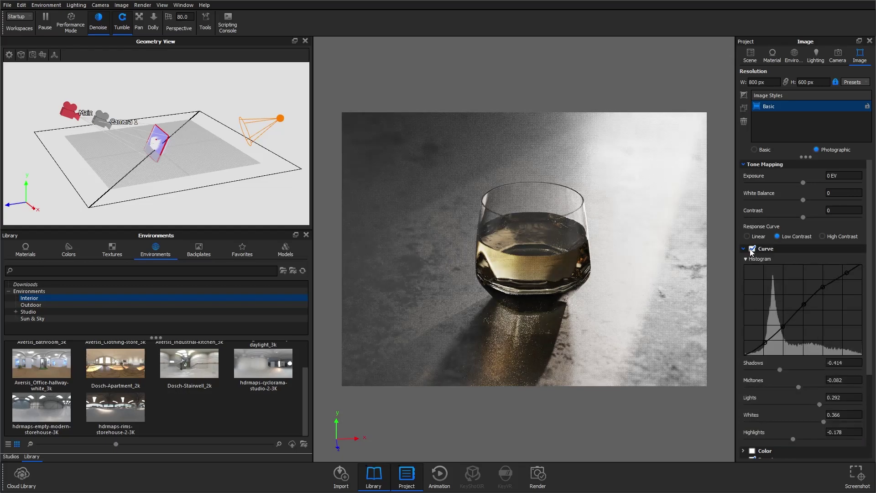
left_click(743, 249)
Step: Set exposure to about 0.016 EV, white balance to 0.01 and contrast to about 0.108, and compare Photographic with Basic
mouse_move(808, 202)
left_mouse_down()
mouse_move(778, 201)
mouse_move(835, 201)
mouse_move(807, 201)
left_mouse_up()
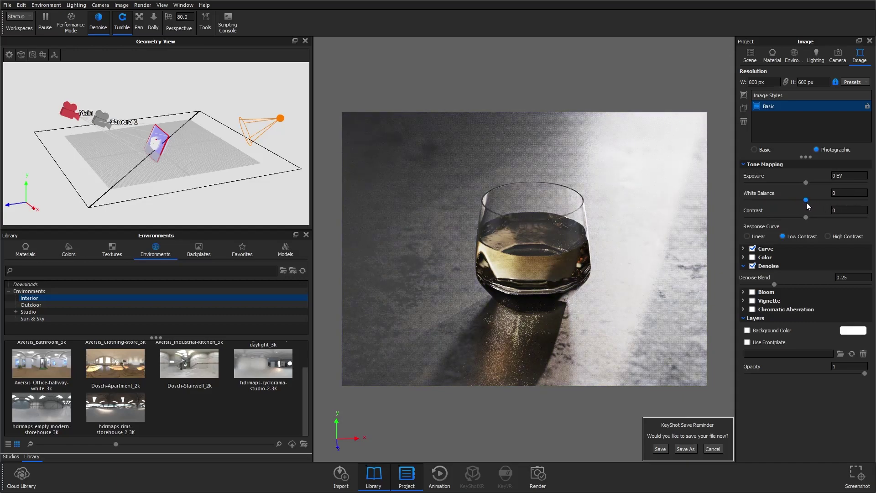
left_click(850, 192)
key("BackSpace")
key("Return")
left_click_drag(804, 182, 813, 218)
left_click(762, 149)
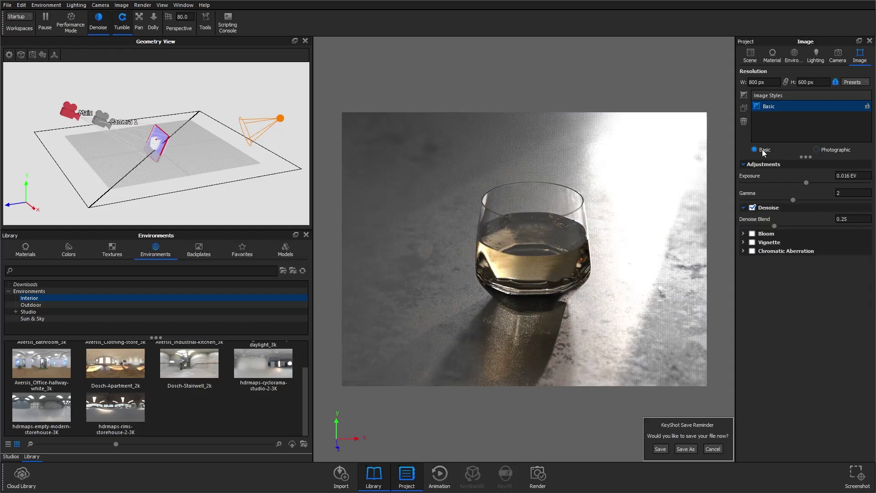
left_click(825, 149)
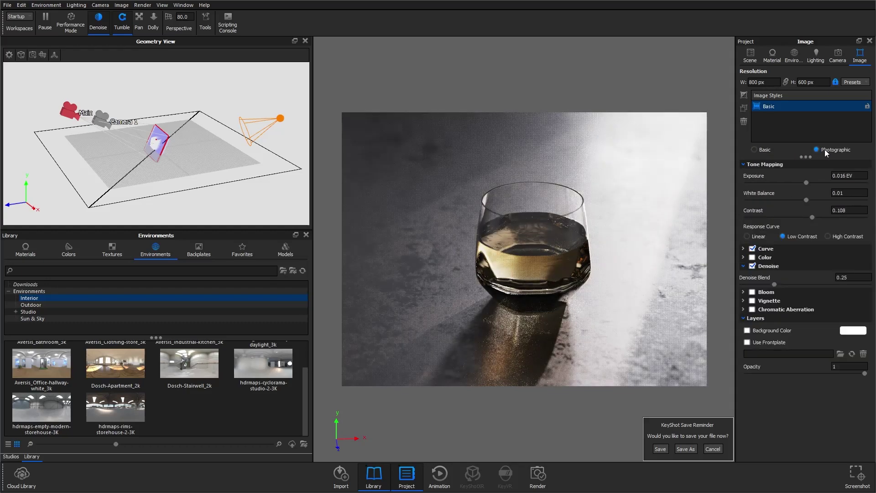
Step: Try the Color adjustment's saturation and vibrance on the image, and turn Color off again
left_click(744, 265)
left_click(752, 257)
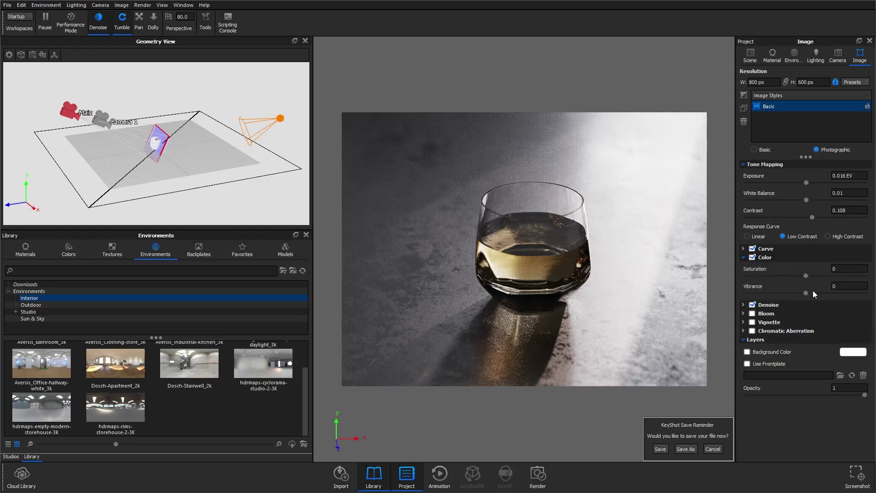
left_click_drag(809, 292, 836, 303)
left_click(752, 258)
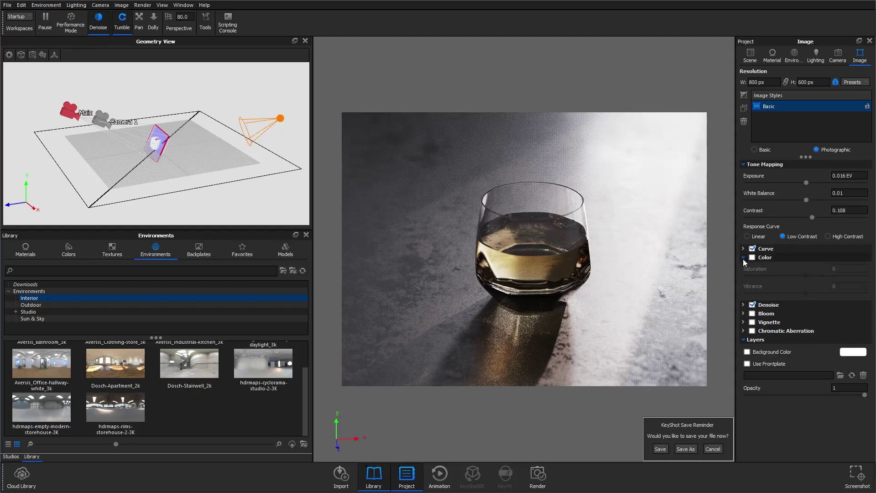
left_click(743, 258)
Step: Try a lower denoise blend for the image, and keep it at 0.25
left_click(743, 266)
left_click_drag(774, 284, 743, 284)
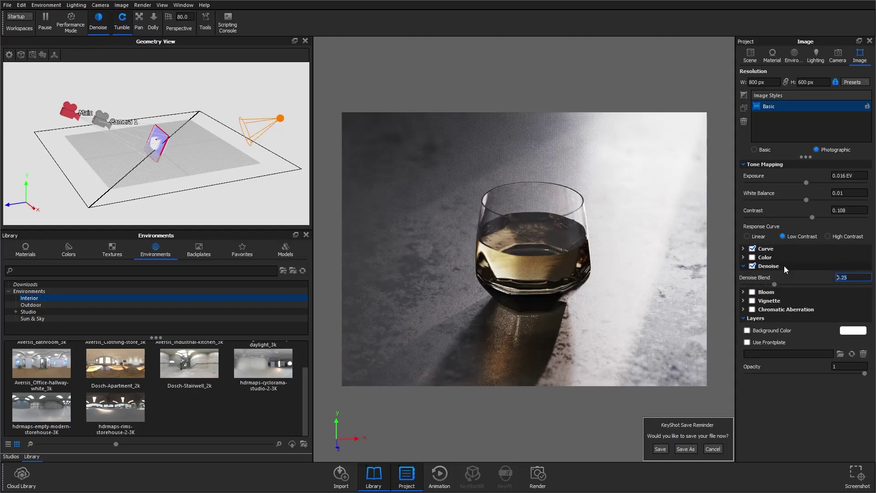
left_click(743, 266)
Step: Enable Bloom with an intensity of about 0.68 and a radius of about 13.6 px, and compare it on and off
left_click(743, 274)
left_click(752, 275)
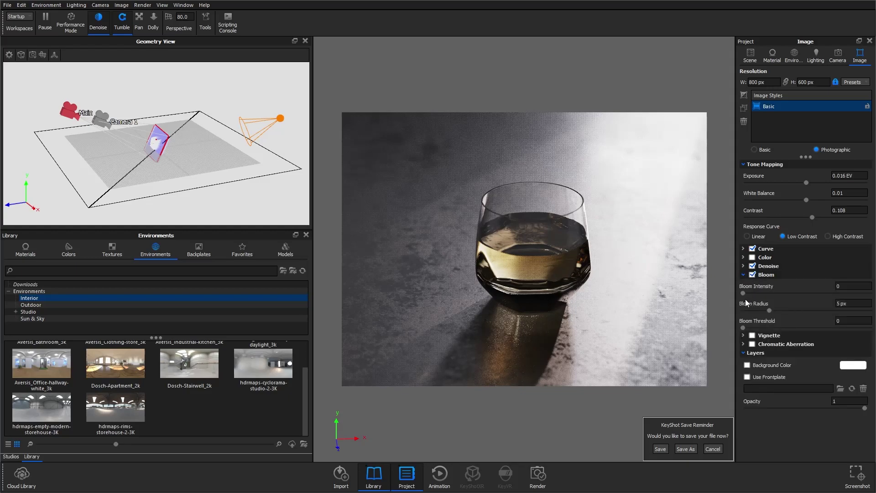
left_click_drag(772, 311, 833, 311)
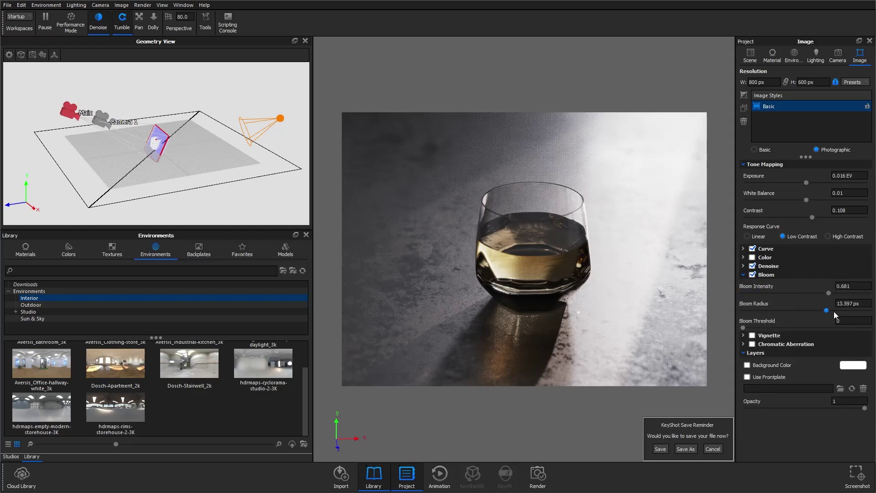
left_click(752, 275)
left_click(752, 275)
left_click(753, 274)
left_click(753, 274)
Step: Adjust the Bloom threshold and reduce the Bloom intensity for a subtler glow
left_click_drag(744, 327, 794, 312)
left_click_drag(837, 293, 809, 292)
left_click(744, 275)
Step: Try a black vignette on the image with increased strength, and turn the vignette off
left_click(752, 283)
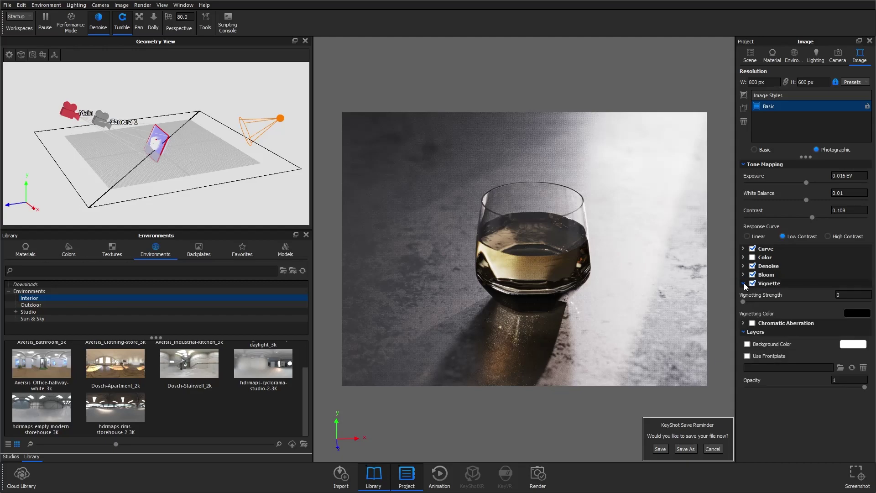
left_click(743, 284)
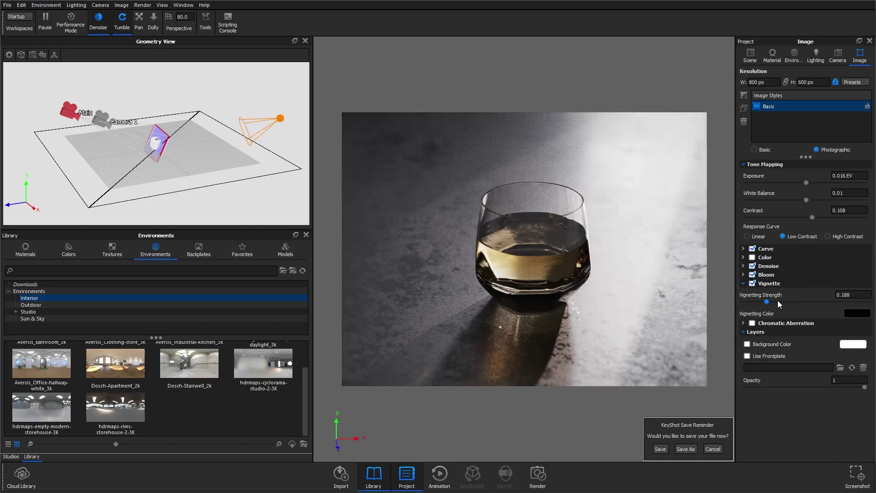
left_click(753, 283)
left_click(743, 283)
Step: Try increasing the chromatic aberration on the image, and turn the effect off
left_click(752, 292)
left_click(743, 292)
left_click_drag(743, 310, 794, 310)
left_click(753, 292)
left_click(743, 292)
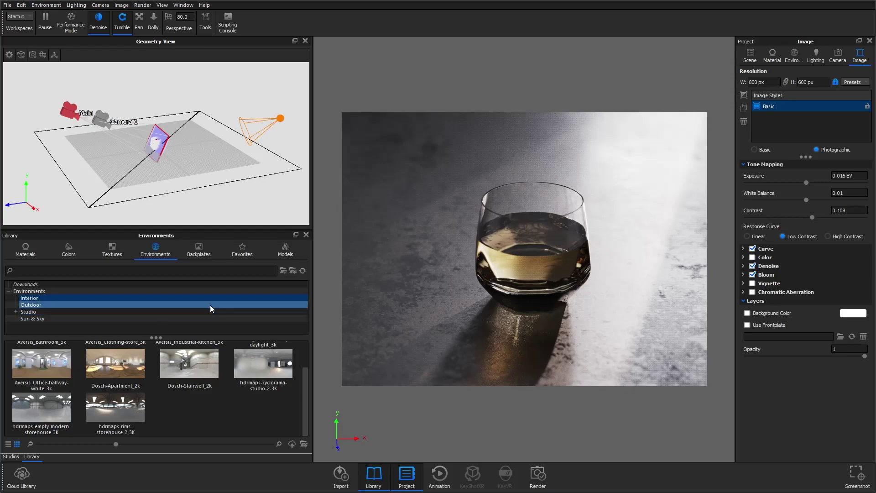
Step: Hide the existing ground plane in the scene, and add a new ground plane
left_click(750, 56)
left_click(771, 114)
left_click(769, 113)
left_click(759, 113)
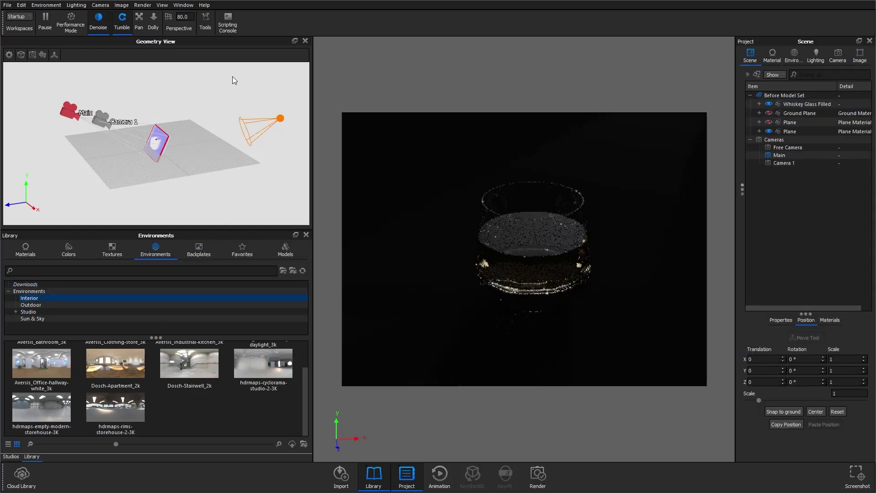
left_click(22, 5)
mouse_move(41, 39)
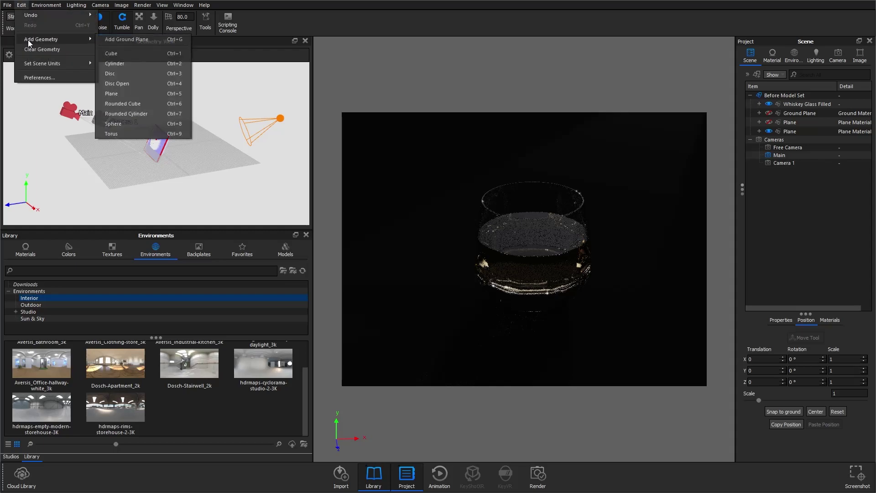
left_click(123, 41)
Step: Change the new ground plane's material type to Diffuse and its color to near white
double_click(652, 302)
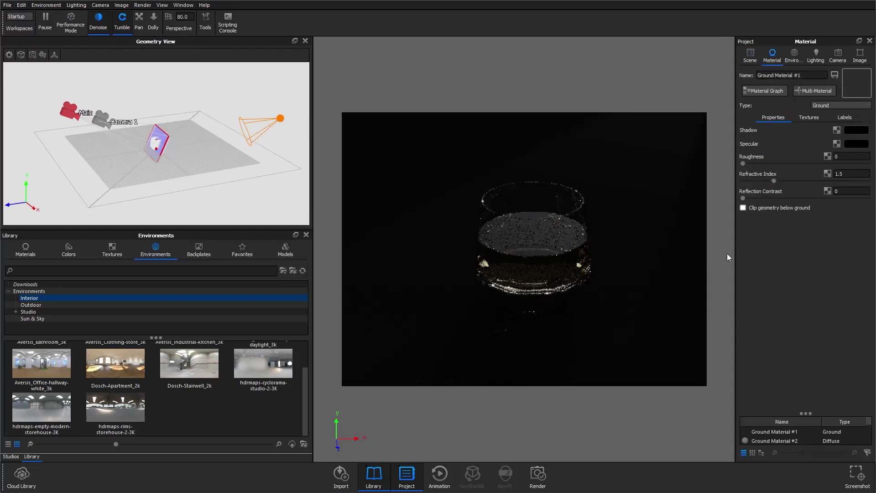
left_click(850, 107)
left_click(839, 115)
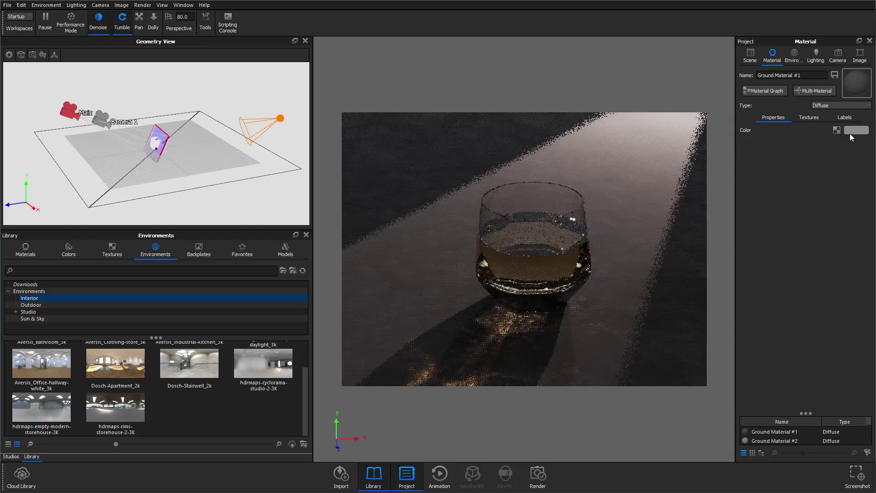
left_click(853, 130)
left_click(136, 98)
left_click(34, 67)
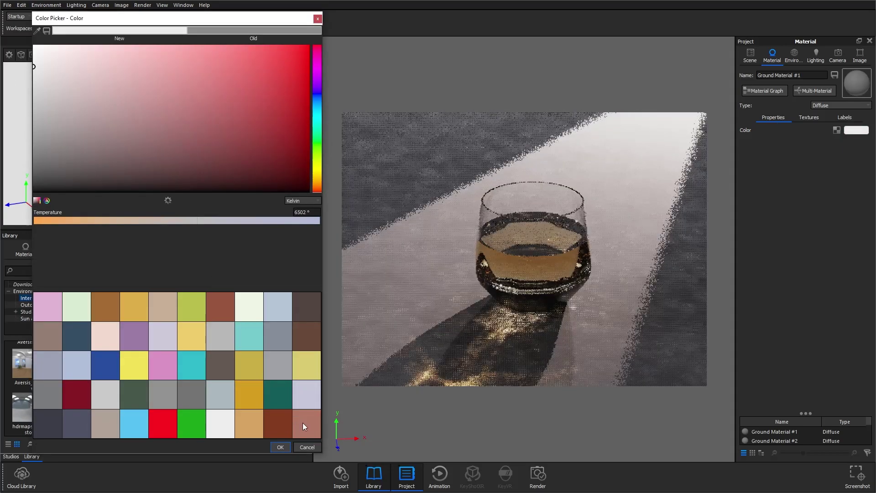
left_click(281, 448)
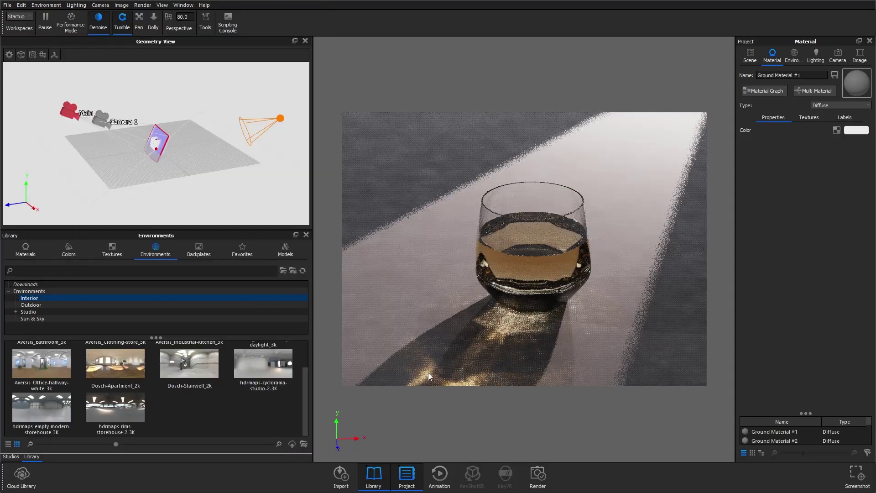
Step: Toggle the visibility of the Plane listed just above the new ground plane to compare the lighting
left_click(751, 54)
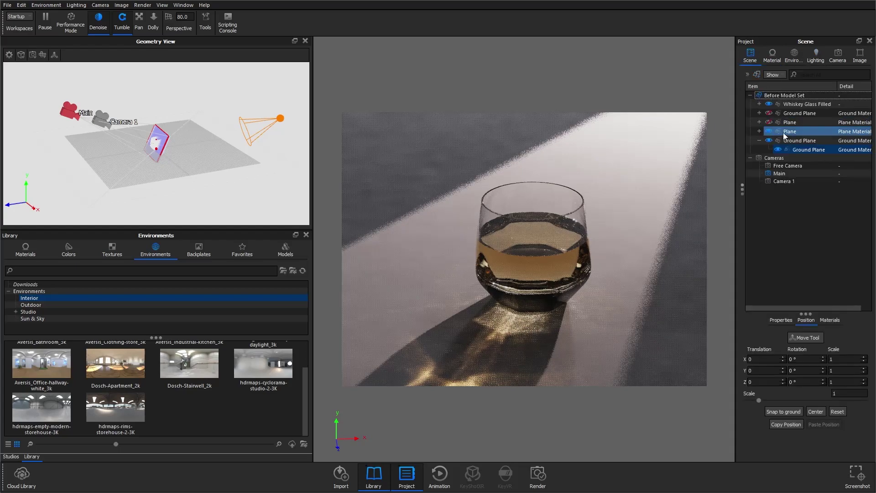
left_click(768, 133)
left_click(768, 133)
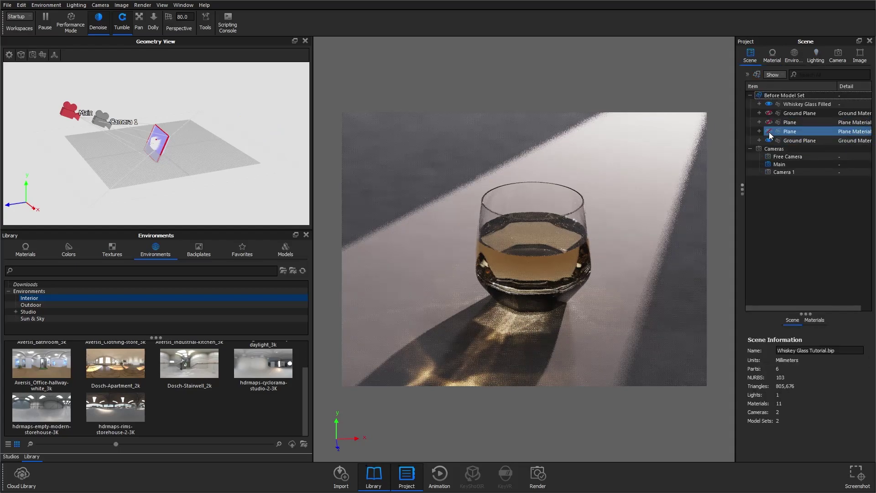
Step: Duplicate the existing lighting environment and rename the copy Environment Caustic
left_click(794, 54)
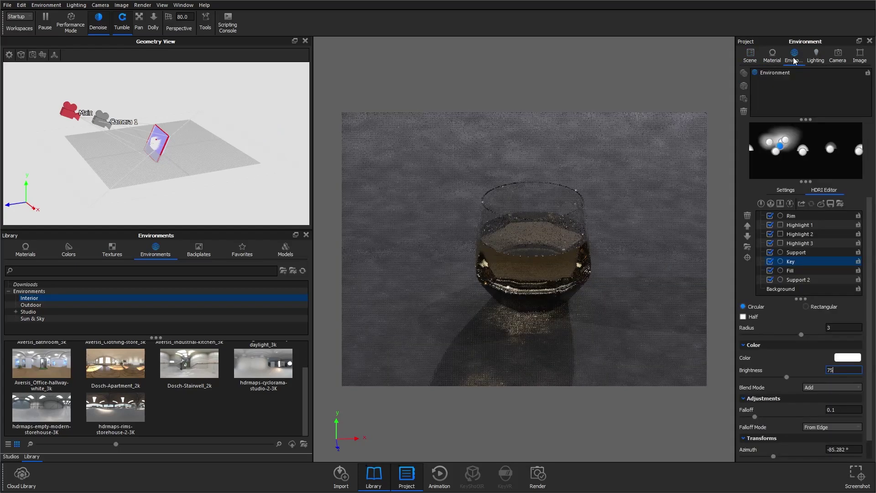
left_click(744, 85)
double_click(797, 81)
key("BackSpace")
type("Caustic")
key("Return")
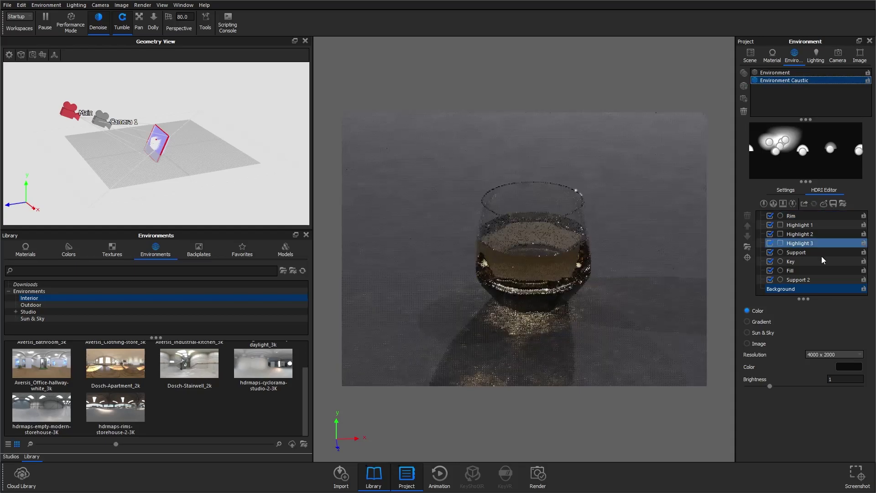
Step: In Environment Caustic, set the Key light's brightness to 25 and the environment's overall brightness to 1
left_click(814, 262)
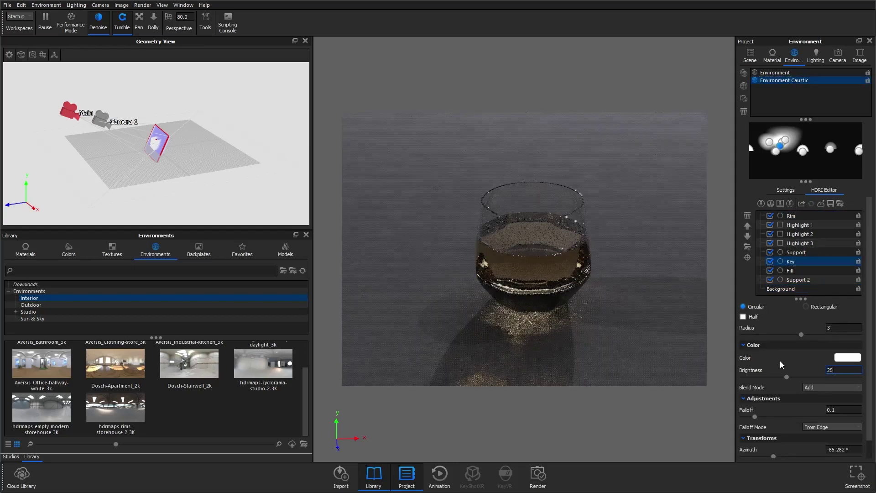
left_click(785, 190)
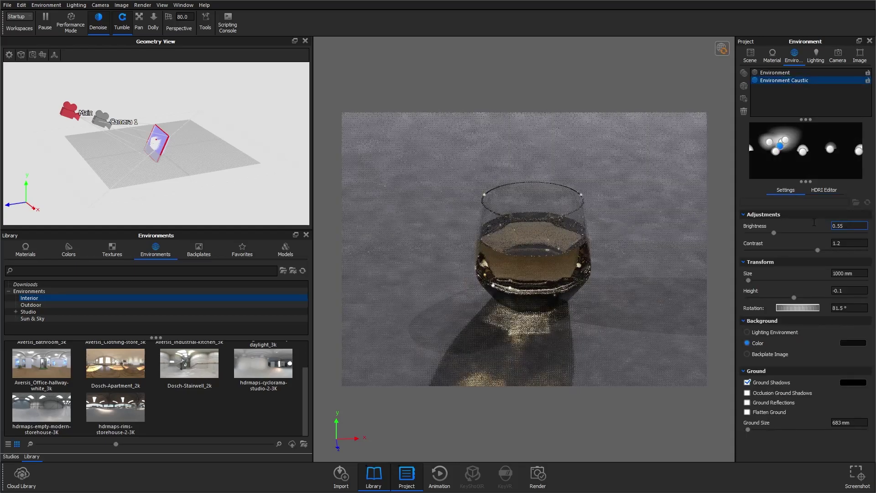
type("1")
key("Return")
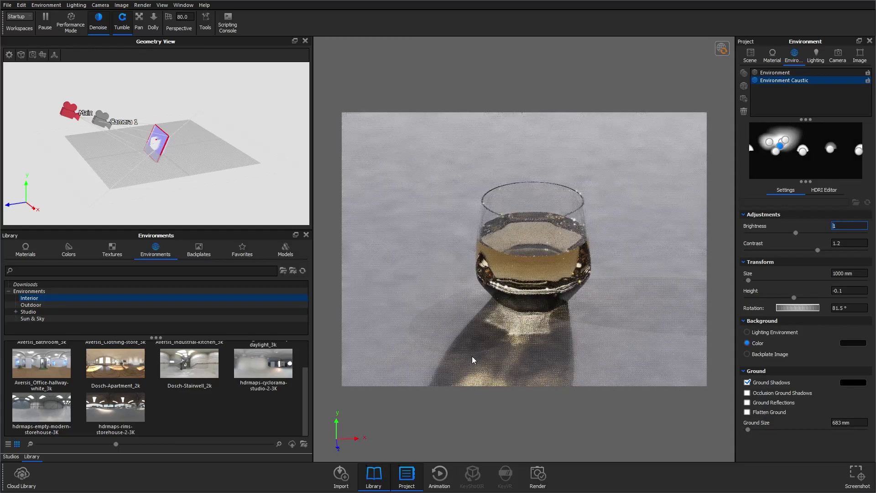
left_click(722, 49)
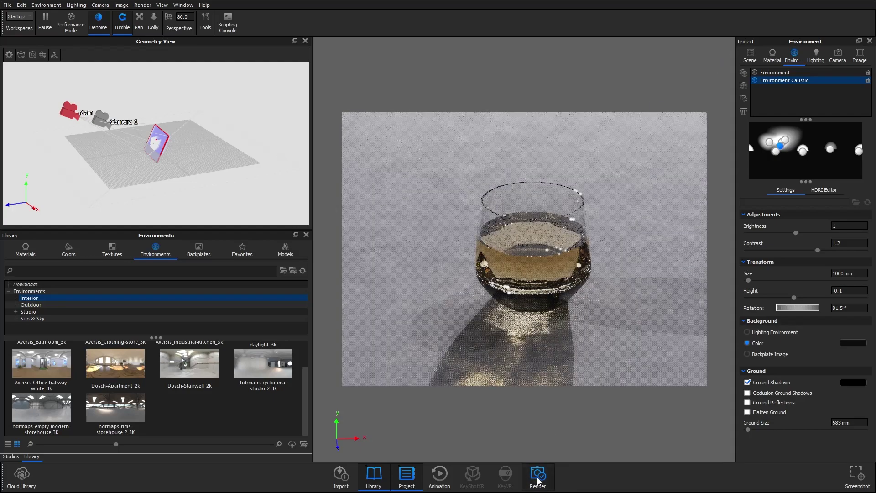
Step: Render the scene as a still image with the Caustics render pass enabled
left_click(538, 475)
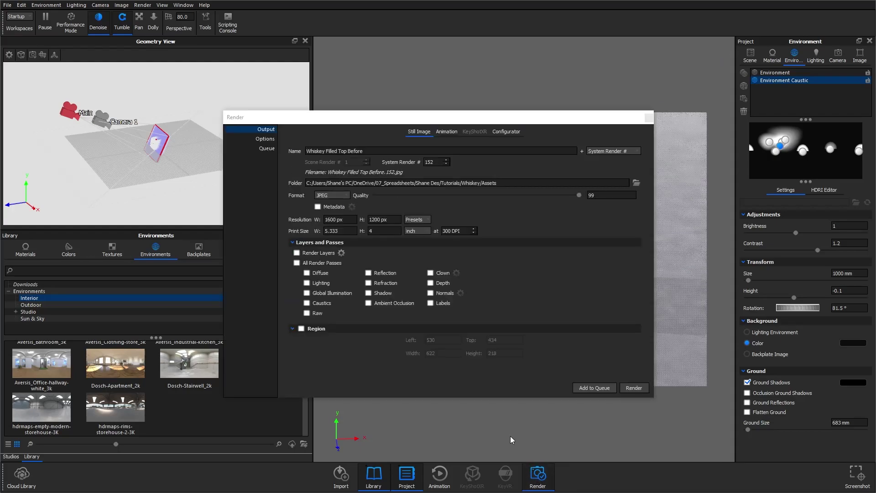
left_click(307, 303)
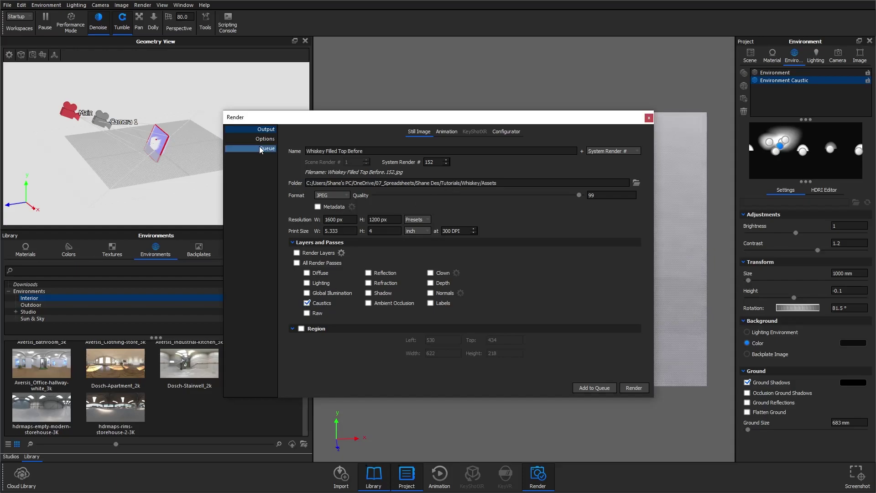
left_click(634, 388)
left_click(466, 251)
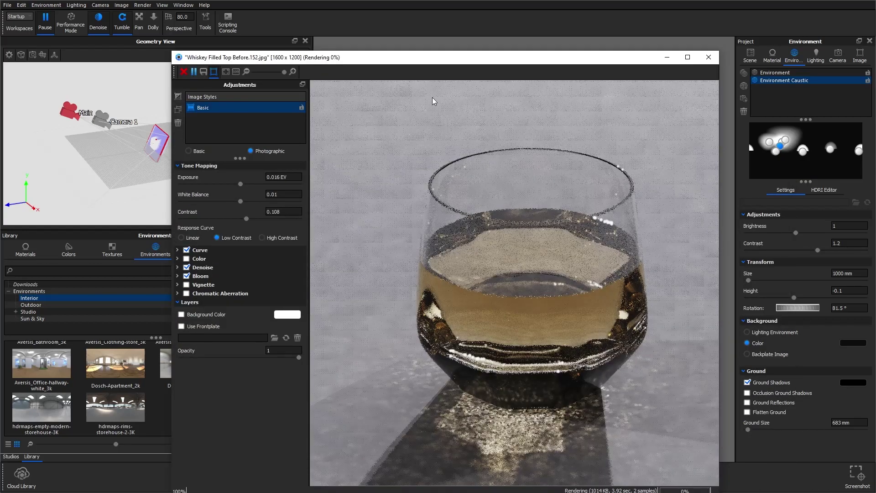
double_click(459, 59)
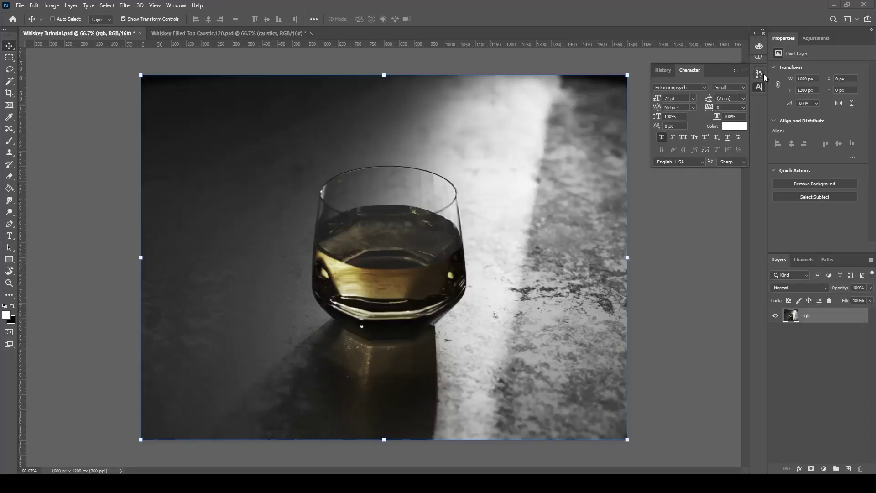
Step: In Photoshop, show the edit history, duplicate the rgb layer of Whiskey Tutorial.psd and rename the copy Clean Up
left_click(760, 75)
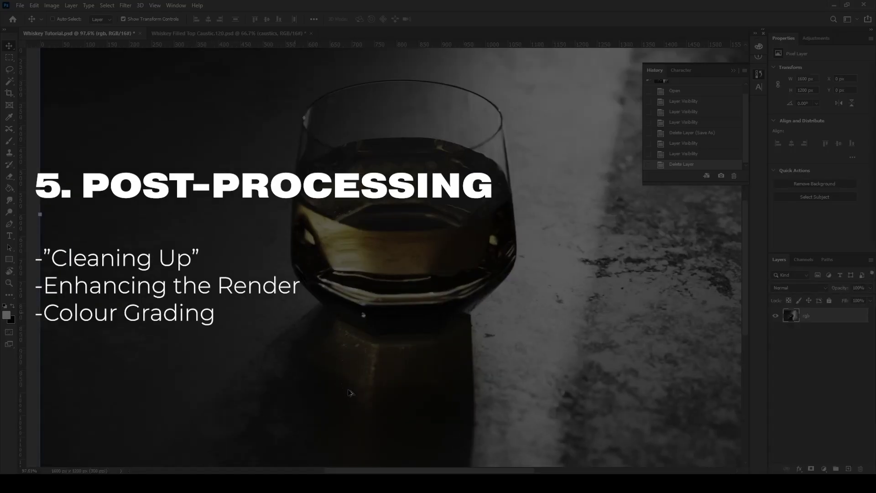
scroll(395, 326, "up", 5, "alt")
scroll(395, 326, "down", 4, "alt")
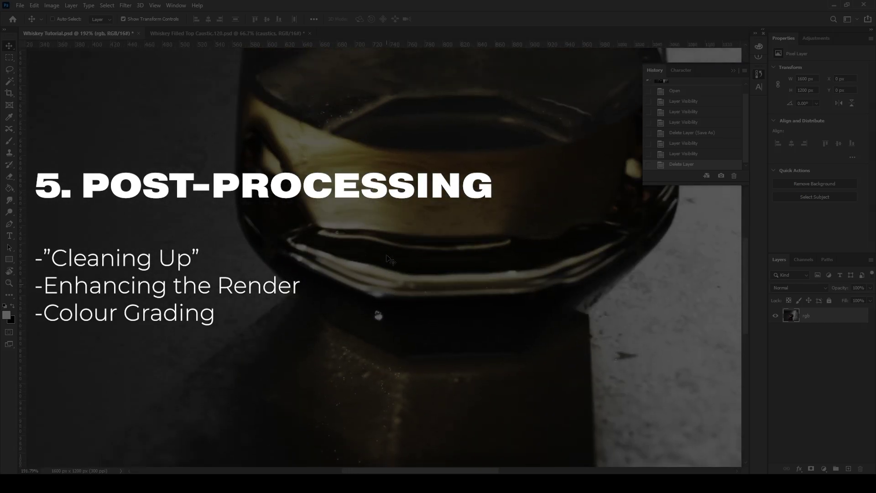
scroll(434, 270, "down", 2, "alt")
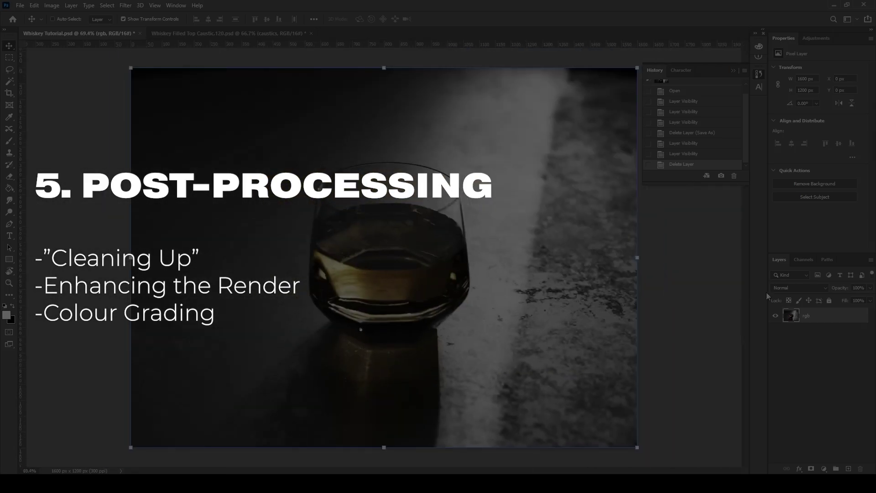
key("ctrl+j")
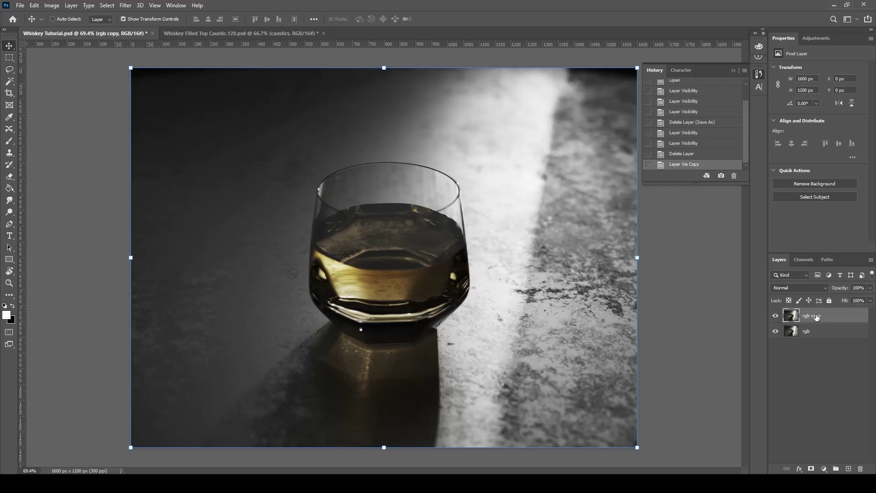
type("Clean Up")
key("Return")
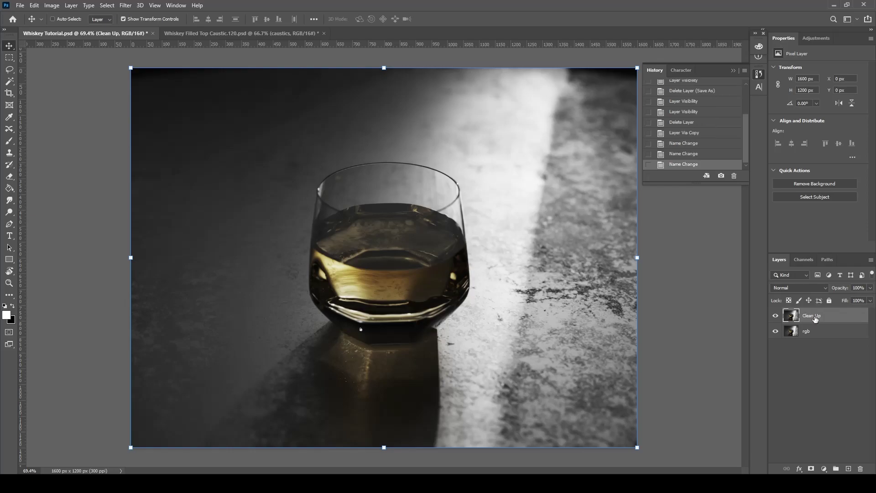
Step: Apply the Dust & Scratches filter to the Clean Up layer with a 4-pixel radius and an increased threshold
left_click(126, 5)
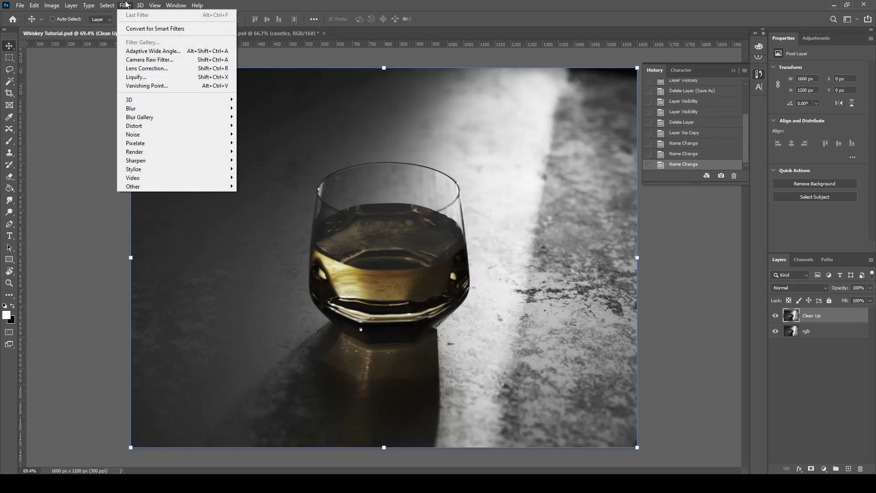
mouse_move(137, 134)
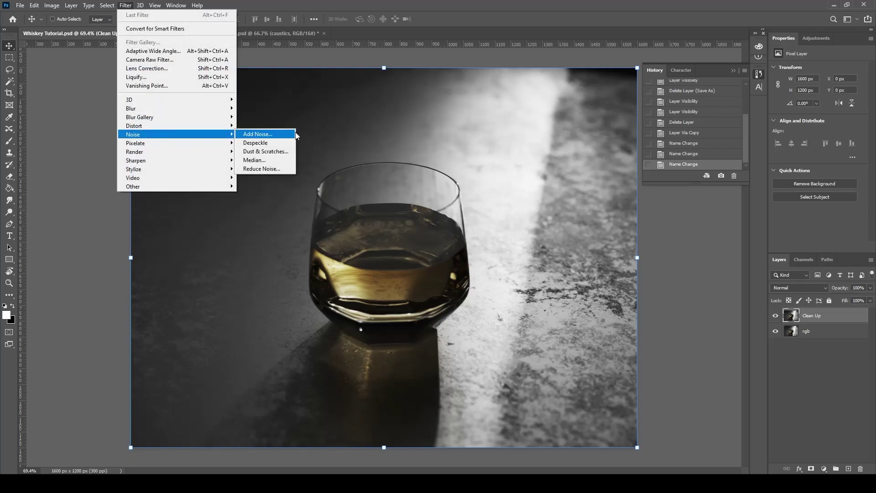
left_click(265, 151)
key("alt")
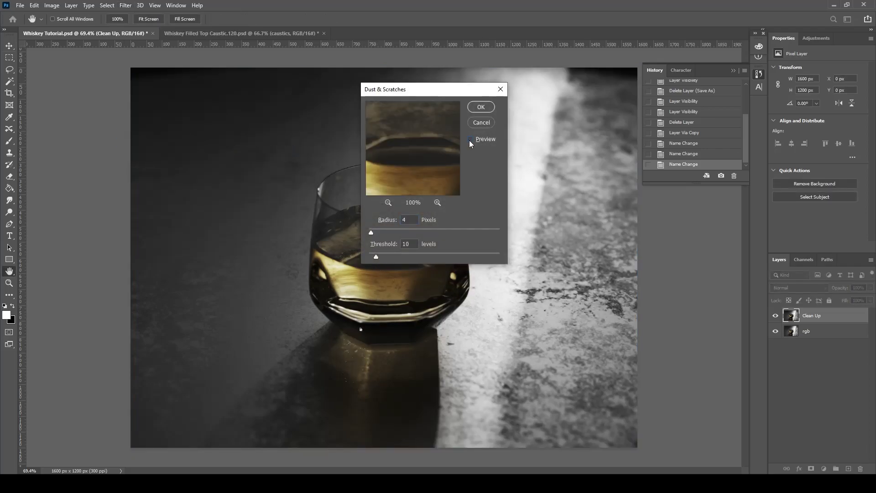
left_click_drag(376, 256, 407, 257)
left_click(481, 107)
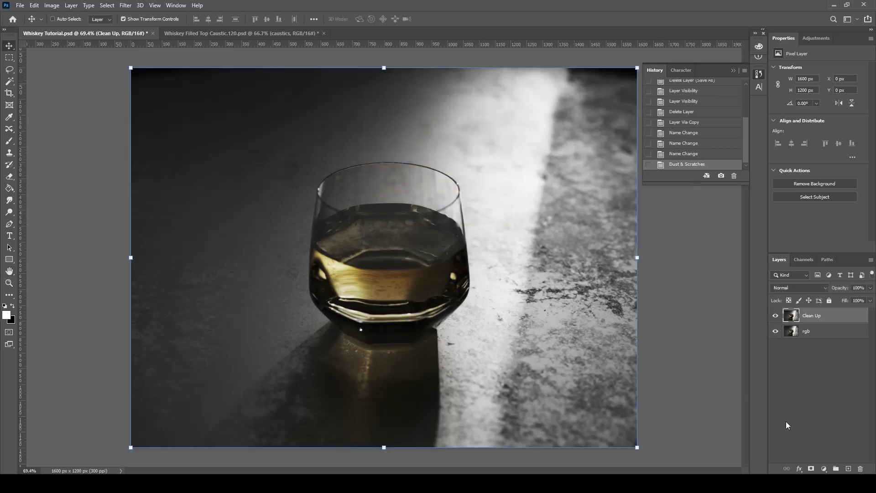
Step: Add a black layer mask to the Clean Up layer to hide the filtered result
left_click(811, 470, "alt")
scroll(359, 348, "up", 6, "alt")
left_click(814, 317, "alt")
left_click(814, 316, "alt")
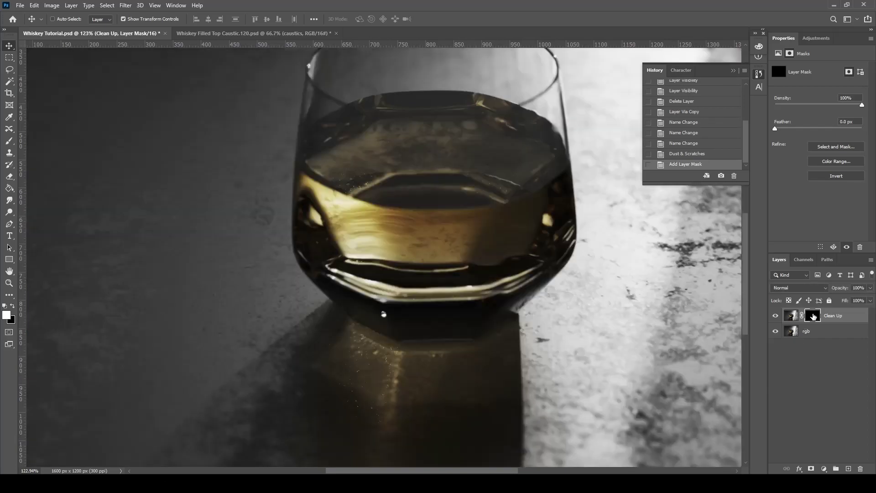
Step: Paint white on the Clean Up mask over the specks in the glass's shadow, and compare with the layer hidden
key("b")
right_click(342, 333)
key("Escape")
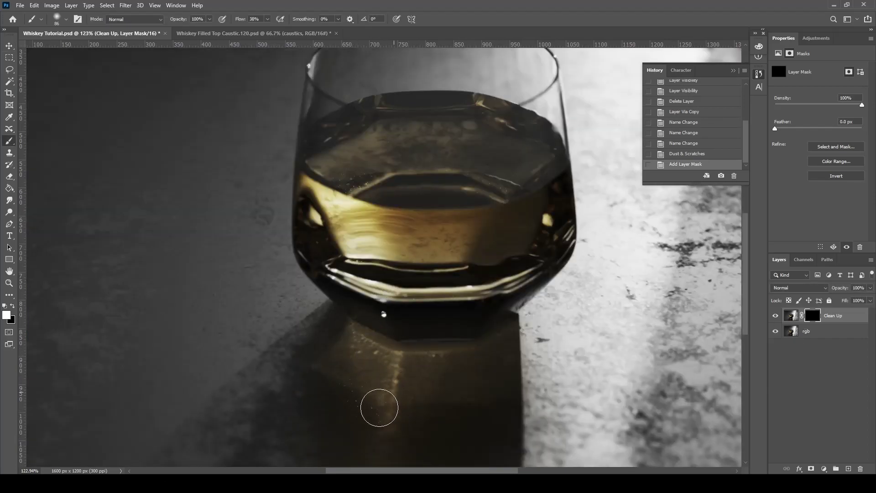
left_click_drag(393, 354, 386, 412)
left_click(386, 412)
left_click(776, 316)
left_click(776, 316)
Step: Paint on the Clean Up mask with a smaller brush over the bright specks around the glass's base
scroll(368, 319, "up", 8, "alt")
key("bracketleft")
key("bracketleft")
key("bracketleft")
key("bracketleft")
key("bracketleft")
key("bracketleft")
left_click(400, 310)
left_click_drag(452, 277, 472, 274)
key("bracketleft")
left_click_drag(558, 272, 584, 275)
key("bracketleft")
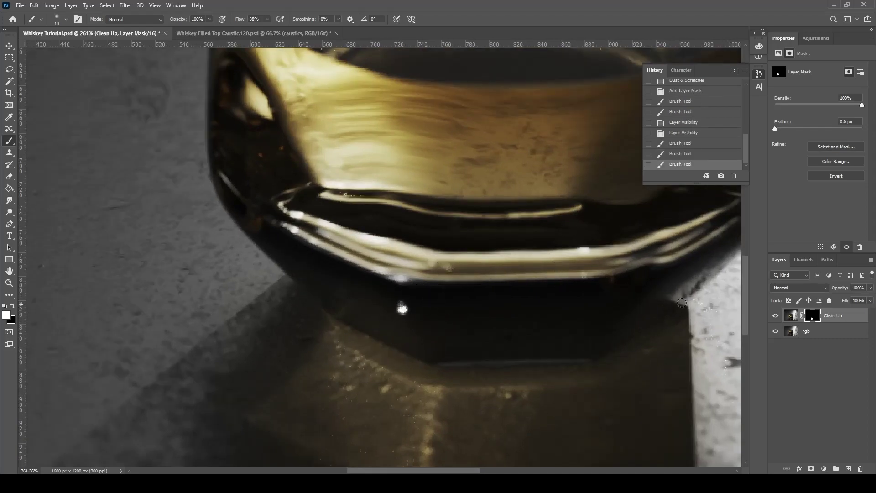
Step: Paint on the Clean Up mask over the remaining specks along the whiskey's surface and the inner glass highlights
left_click(348, 193)
scroll(340, 187, "up", 3)
left_click(364, 178)
left_click_drag(299, 172, 288, 146)
left_click(288, 146)
scroll(288, 146, "up", 1)
left_click(267, 165)
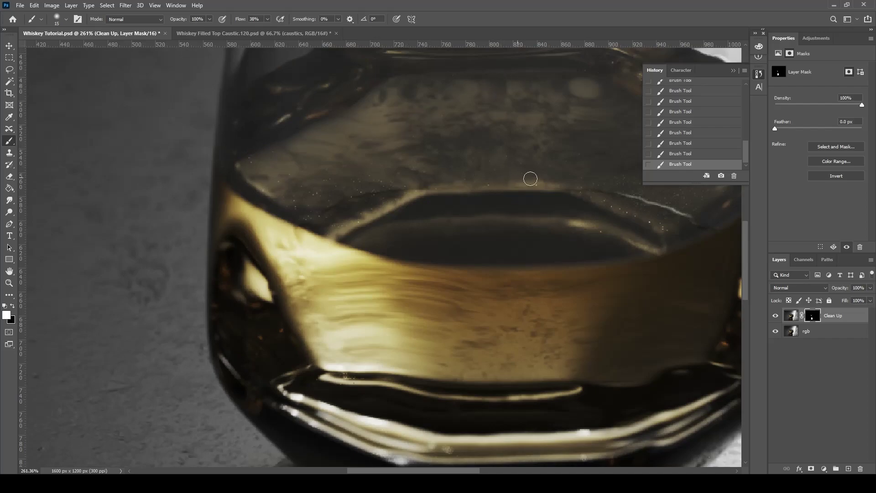
scroll(455, 256, "down", 1)
scroll(548, 283, "down", 5, "alt")
scroll(466, 337, "up", 6, "alt")
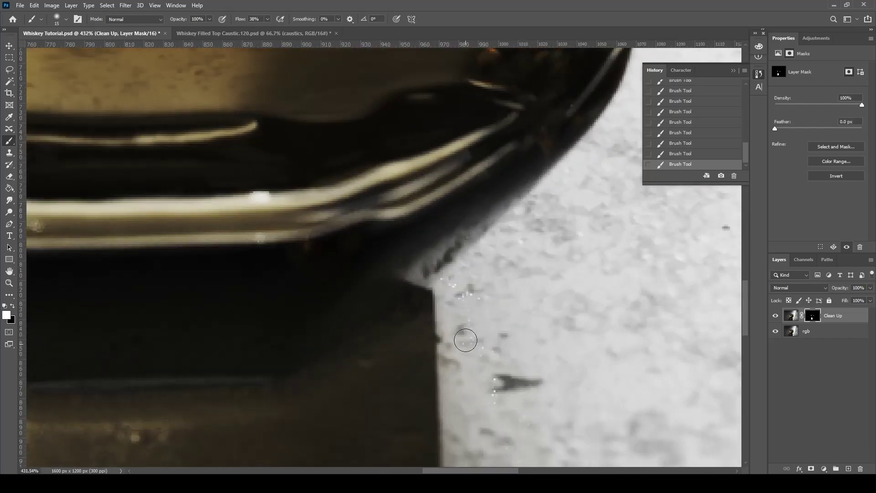
Step: Compare the image with and without the Clean Up layer, and stamp the visible layers into a new layer shown alone
scroll(542, 427, "down", 8, "alt")
left_click(776, 315)
left_click(776, 315)
left_click(776, 315)
left_click(776, 315)
left_click(775, 315)
left_click(776, 315)
key("ctrl+shift+alt+e")
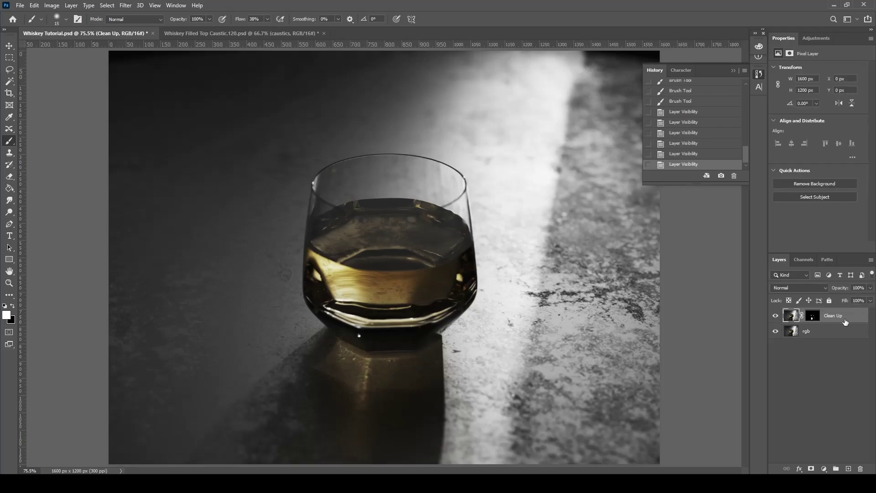
left_click(775, 316, "alt")
Step: Copy the caustics layer from Whiskey Filled Top Caustic.120.psd into Whiskey Tutorial.psd and align it with the canvas
left_click(292, 33)
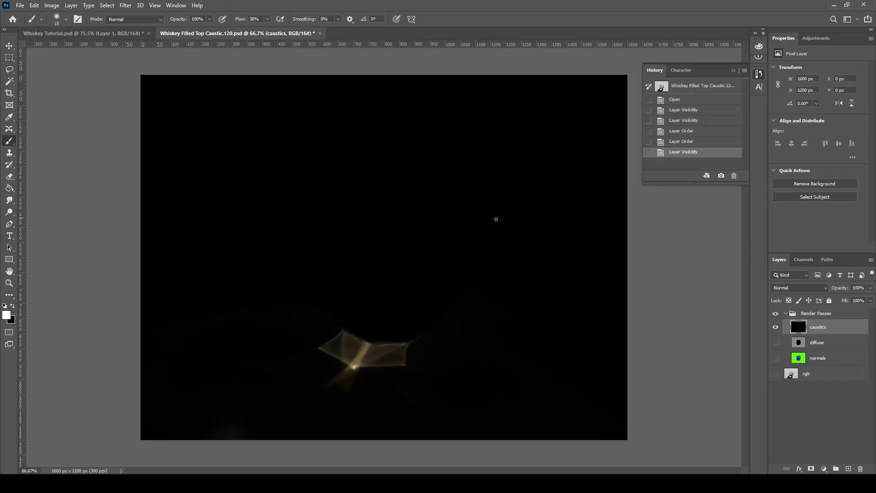
left_click(781, 314)
left_click(781, 314)
left_click(782, 314)
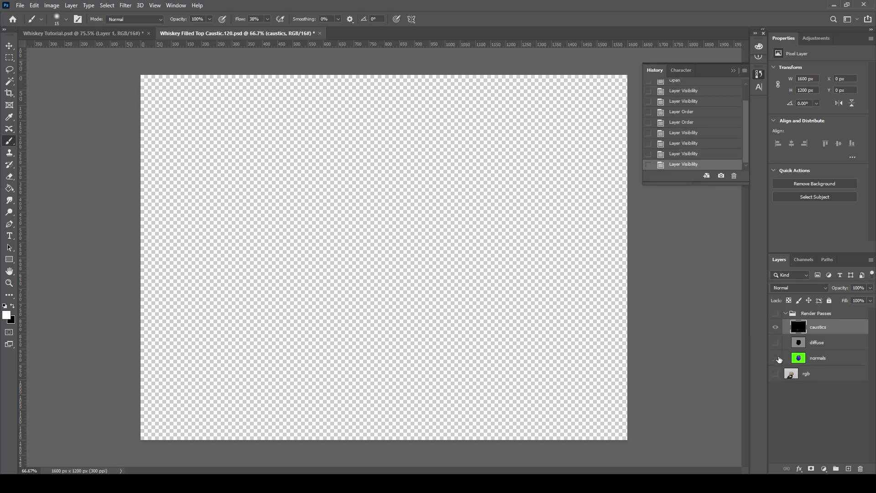
left_click(782, 314)
key("v")
left_click_drag(301, 279, 392, 277)
Step: Set the caustics layer's blend mode to Screen, and duplicate the layer with the copy at 38% opacity
left_click(799, 287)
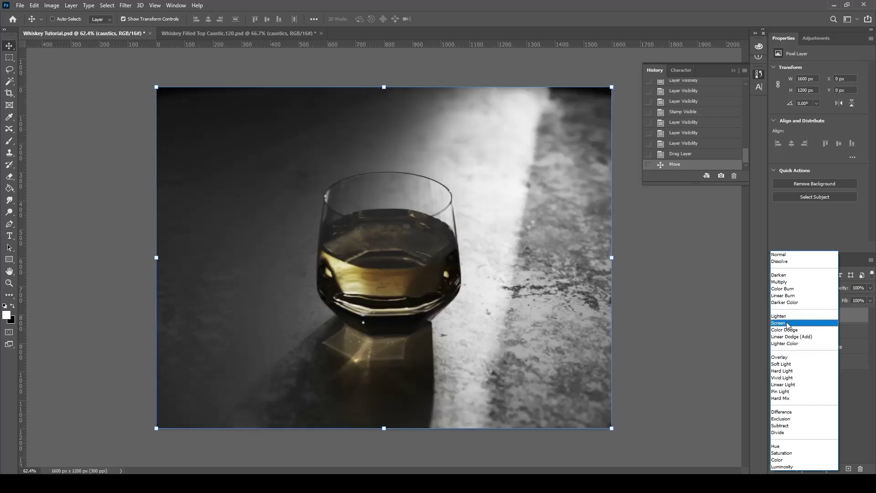
left_click(787, 323)
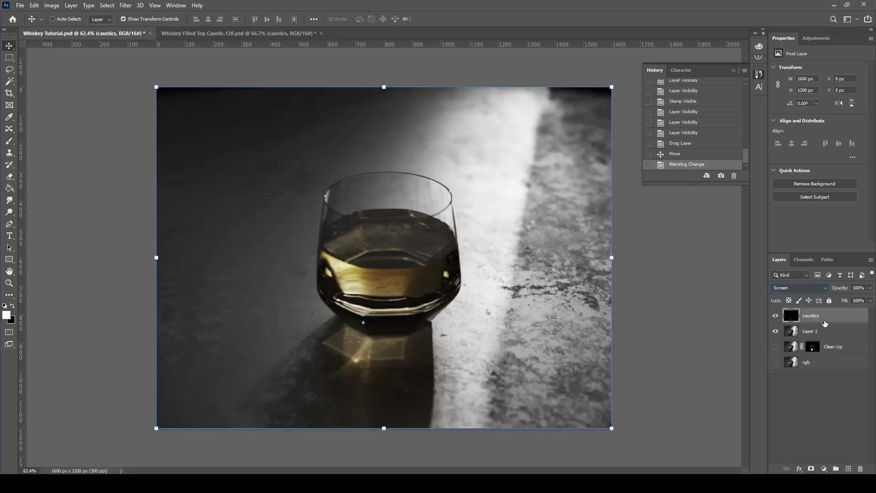
left_click(776, 316)
left_click(776, 315)
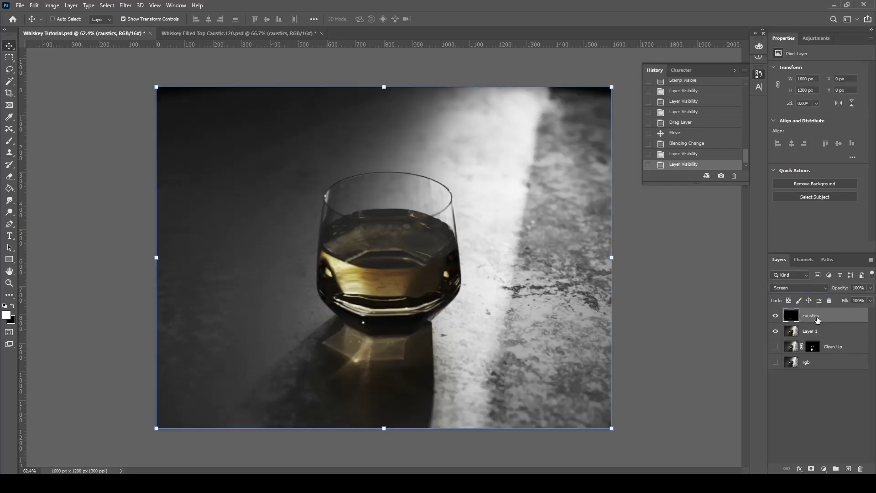
key("ctrl+j")
left_click_drag(867, 292, 854, 299)
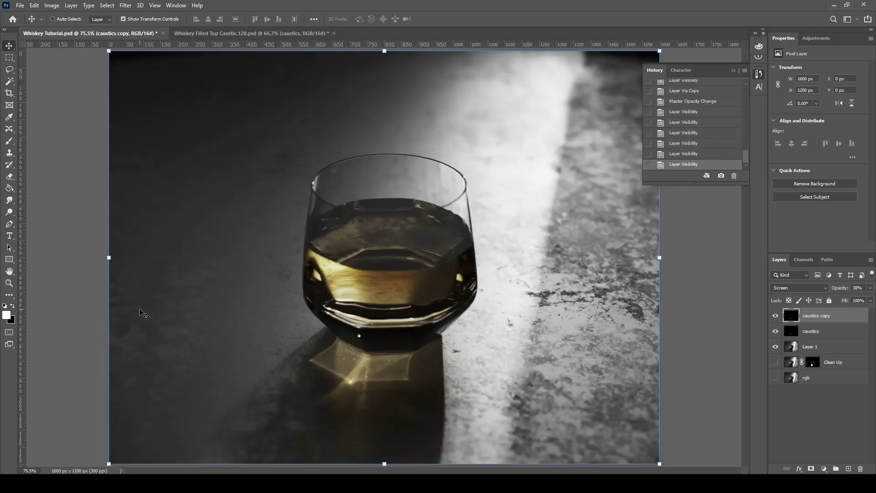
Step: Stamp all visible layers into a new top layer and convert it to a smart object
key("ctrl+shift+alt+e")
right_click(831, 316)
left_click(781, 215)
Step: Start a Camera Raw filter on the smart object with Texture +16, Clarity +9 and Dehaze +12
left_click(126, 5)
left_click(150, 60)
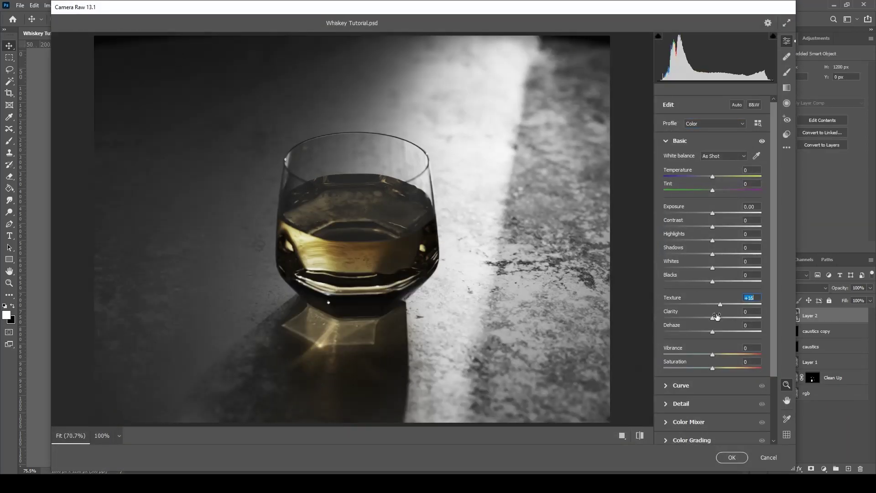
left_click_drag(716, 333, 719, 332)
Step: Set the Camera Raw Exposure to +0.40, Highlights to +14, Whites to +13, Blacks to -15 and Sharpening to 14
left_click_drag(713, 213, 717, 213)
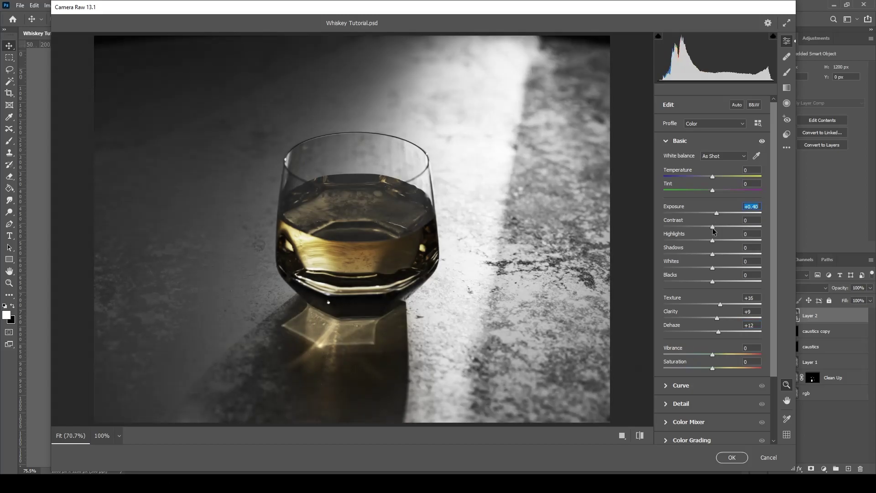
left_click_drag(713, 282, 705, 281)
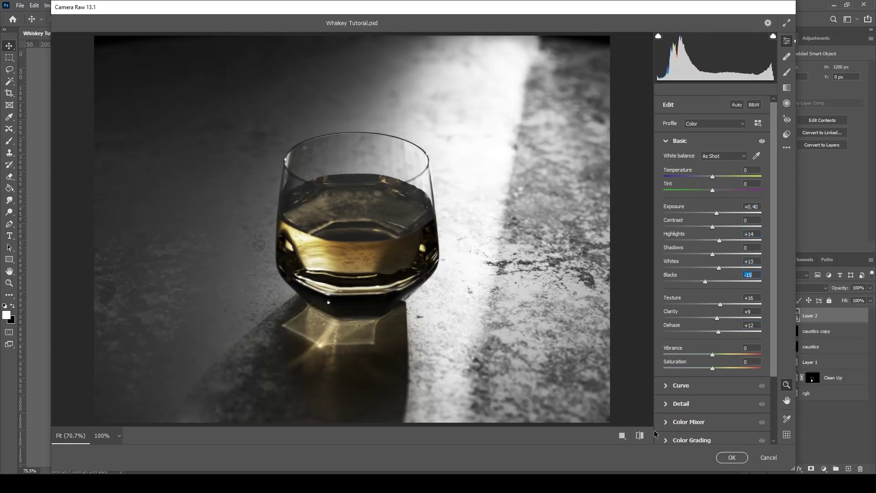
left_click(668, 404)
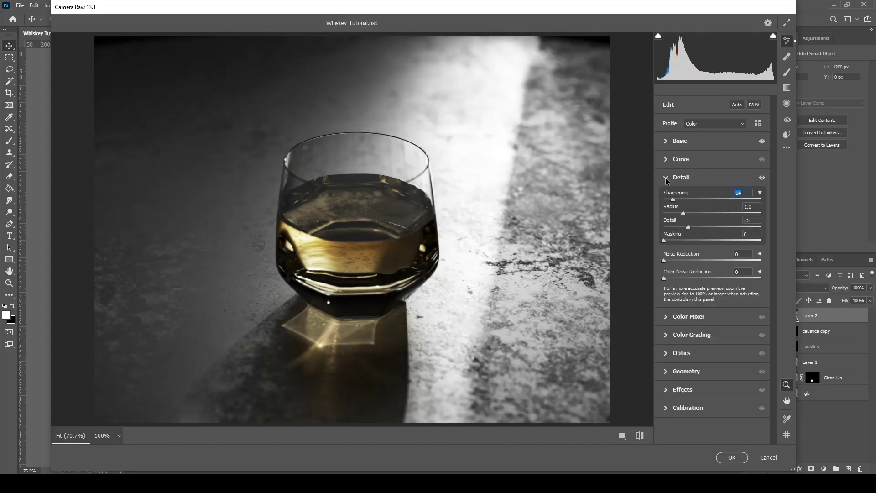
Step: Apply the Camera Raw settings, reduce the smart object's opacity to 62%, and compare it with the layers below
left_click(669, 182)
left_click(732, 457)
left_click_drag(870, 288, 855, 301)
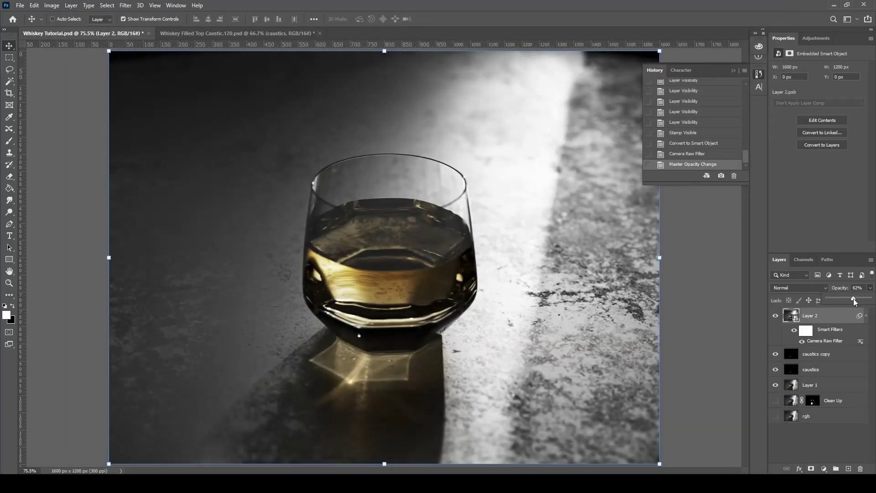
key("ctrl+comma")
key("ctrl+comma")
key("ctrl+minus")
Step: On a new layer above the smart object, paint the dark area right of the light streak black with a 306 px brush
key("ctrl+shift+alt+n")
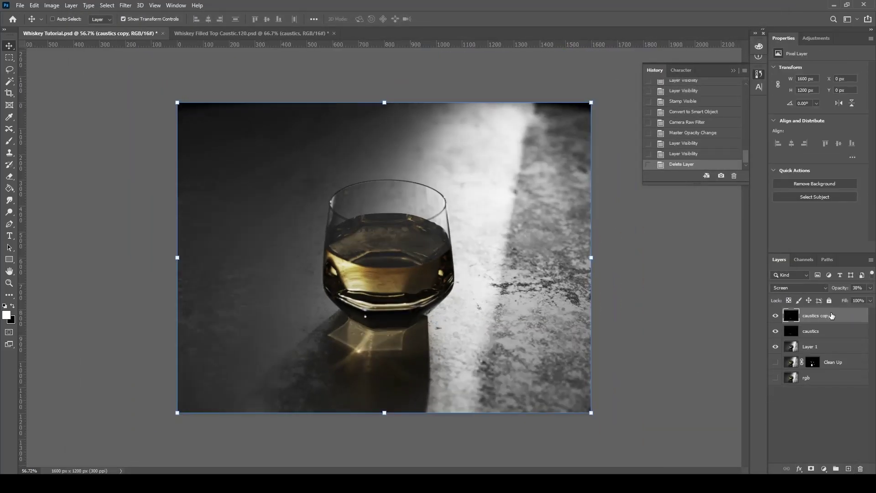
key("b")
right_click(510, 285)
type("306")
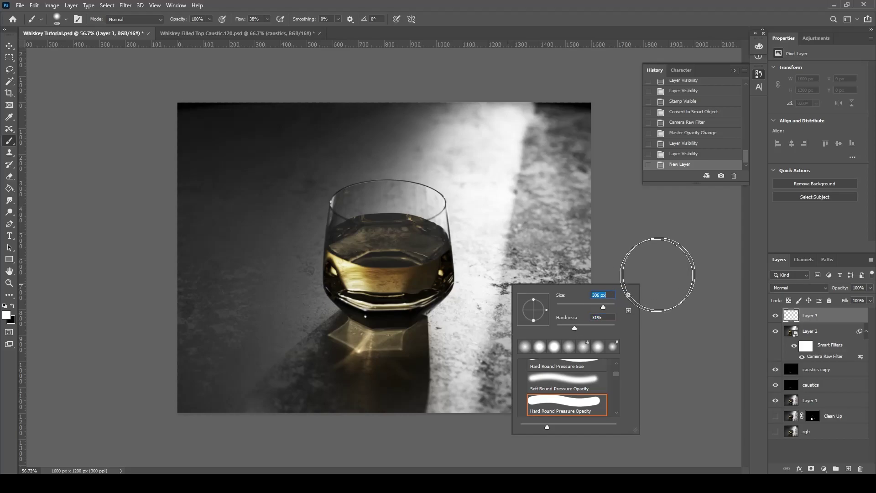
key("Return")
key("x")
left_click(505, 427)
left_click(562, 108, "shift")
left_click(587, 426, "shift")
left_click(575, 137, "shift")
left_click(437, 101)
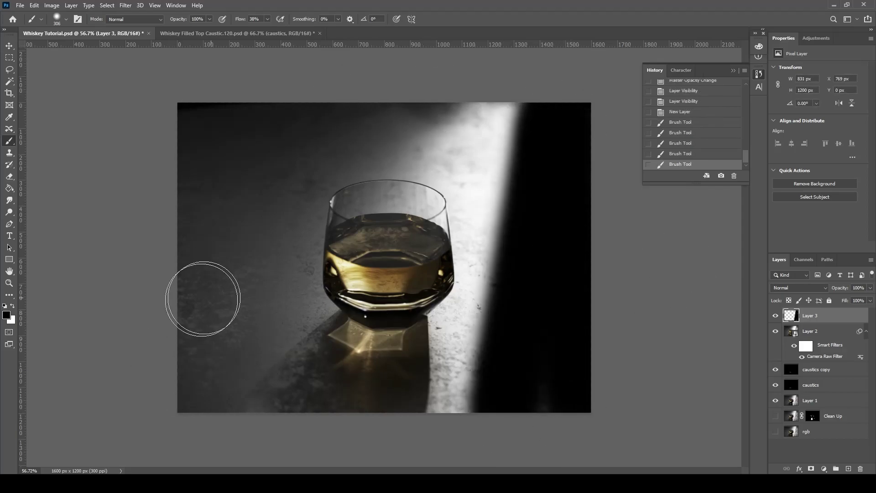
Step: Paint the shadowed surface left of the light streak black on the same layer
left_click(169, 330, "shift")
left_click(167, 122, "shift")
left_click(370, 93, "shift")
left_click(215, 208, "shift")
left_click(222, 175, "shift")
Step: Blend the black shadow layer as Soft Light at 10% opacity
left_click(805, 288)
left_click(805, 364)
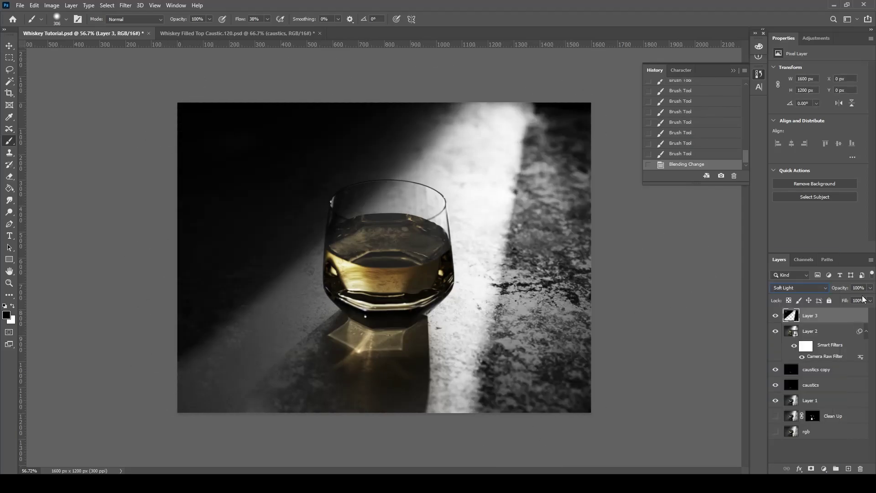
left_click(858, 288)
type("10")
Step: Paint the light streak and lit surface white on another new layer, and blend it as Soft Light at 10% opacity
left_click(847, 470)
key("x")
left_click_drag(451, 378, 493, 107)
left_click_drag(183, 402, 289, 274)
left_click(798, 287)
left_click(805, 364)
left_click(859, 288)
type("10")
Step: Compare the image with and without the white highlight layer, and erase its paint over the glass
left_click(776, 316)
left_click(776, 316)
left_click(776, 316)
left_click(775, 316)
left_click(776, 315)
left_click(776, 316)
key("e")
mouse_move(398, 271)
left_mouse_down()
mouse_move(360, 238)
mouse_move(388, 201)
left_mouse_up()
Step: Compare the retouched image with the original render layer shown on its own
left_click(777, 448, "alt")
left_click(777, 447, "alt")
left_click(777, 447, "alt")
left_click(778, 448, "alt")
left_click(778, 448, "alt")
left_click(777, 447, "alt")
left_click(777, 447)
Step: Create a new layer named Grain in Overlay mode, filled with the Overlay-neutral gray
left_click(848, 470, "alt")
left_click(114, 186)
left_click(137, 286)
left_click(64, 192)
type("Grain")
key("Return")
Step: Apply the Add Noise filter to the Grain layer, reduce its opacity to 20%, and compare with the original render
left_click(128, 5)
left_click(249, 133)
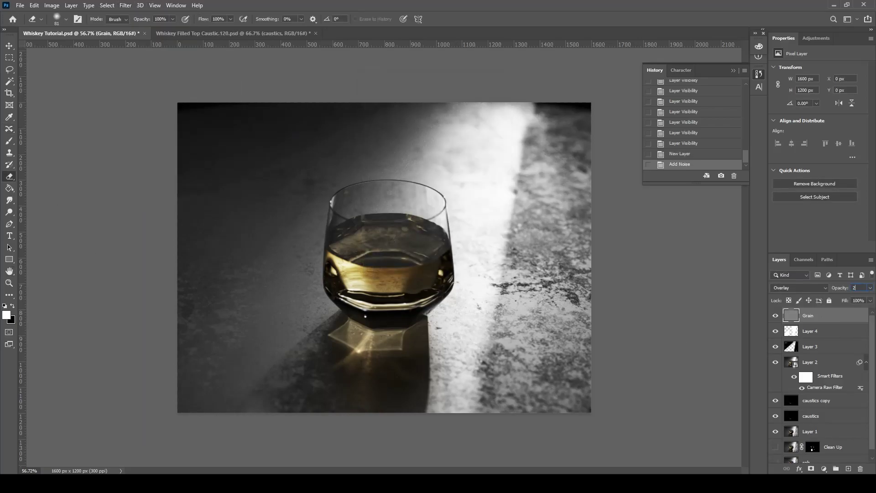
scroll(783, 441, "down", 1)
double_click(777, 439)
scroll(783, 411, "up", 1)
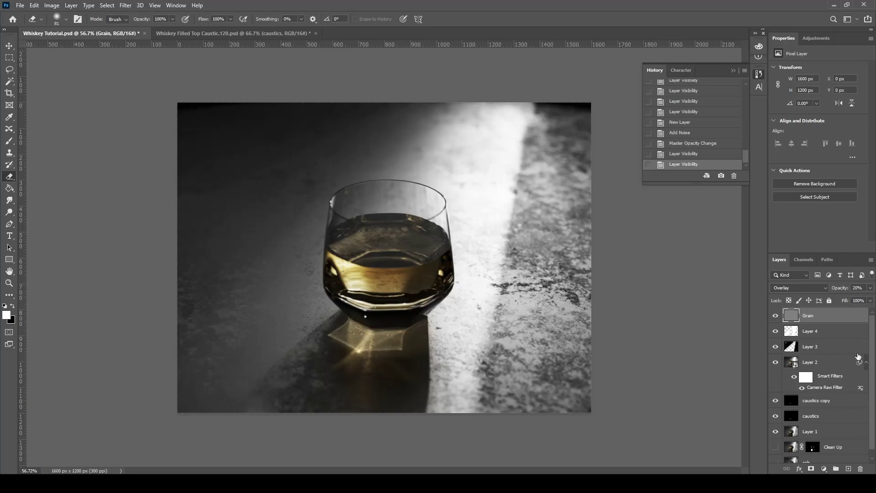
Step: Add a Color Lookup adjustment layer between Layer 4 and Grain, trying the EdgyAmber.3DL look first
left_click(831, 331)
left_click(816, 38)
left_click(845, 69)
left_click(836, 69)
left_click(796, 134)
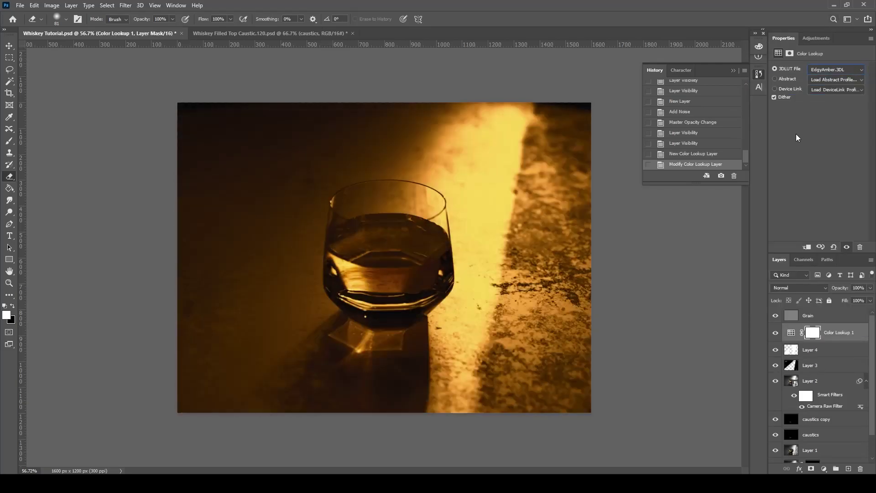
Step: Go through the 3DLUT looks one by one and choose the Kodak 5218 look
key("Down")
key("Down")
key("Down")
key("Down")
key("Down")
key("Down")
key("Down")
key("Down")
key("Down")
key("Down")
key("Down")
key("Down")
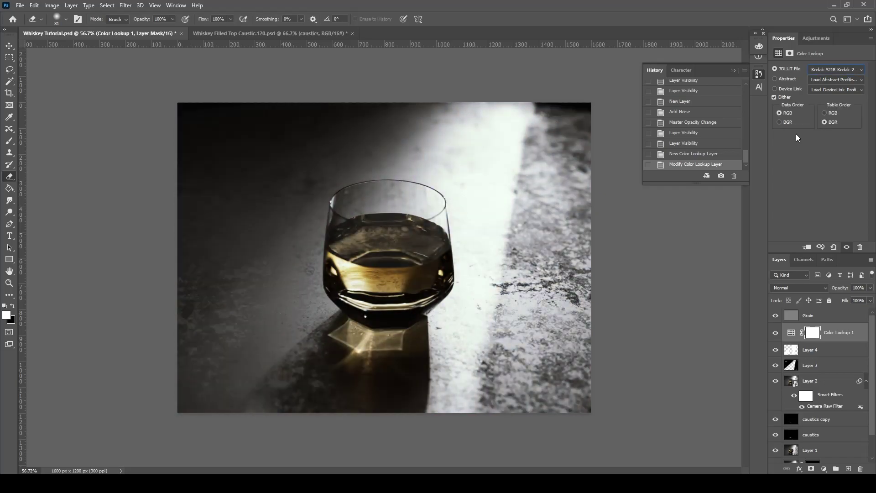
Step: Blend the Color Lookup layer as Soft Light at 17% opacity
left_click(799, 288)
left_click(803, 360)
left_click(870, 288)
left_click(838, 297)
left_click_drag(838, 298, 834, 297)
Step: Compare the image with and without the Color Lookup layer, and examine the graded result at different magnifications
left_click(822, 333)
left_click(775, 333)
left_click(776, 332)
scroll(512, 246, "down", 2, "alt")
scroll(511, 246, "up", 5, "alt")
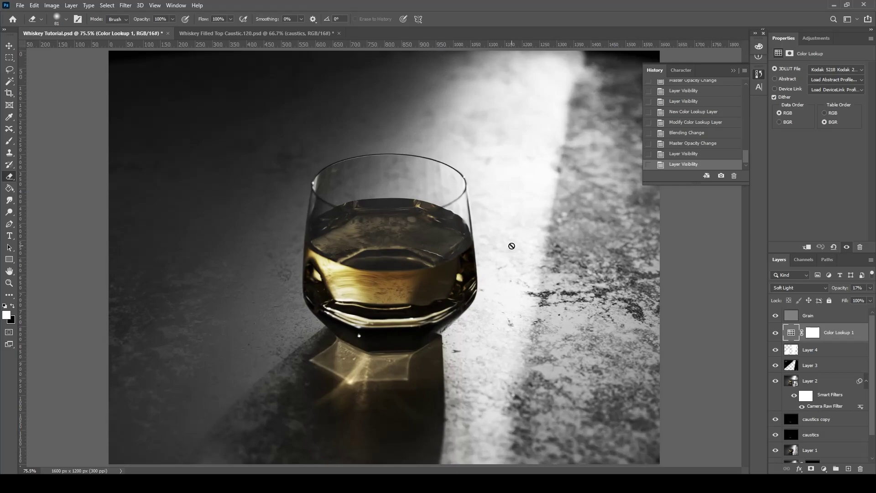
scroll(512, 246, "down", 2, "alt")
scroll(662, 219, "up", 2, "alt")
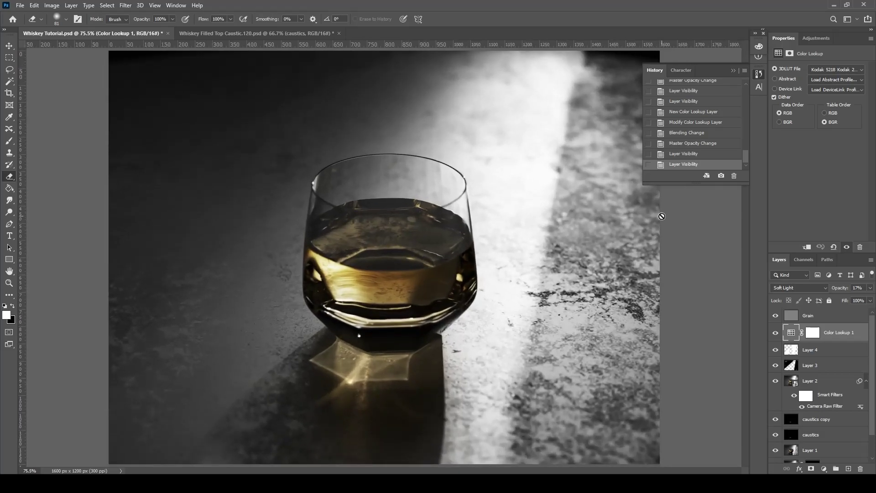